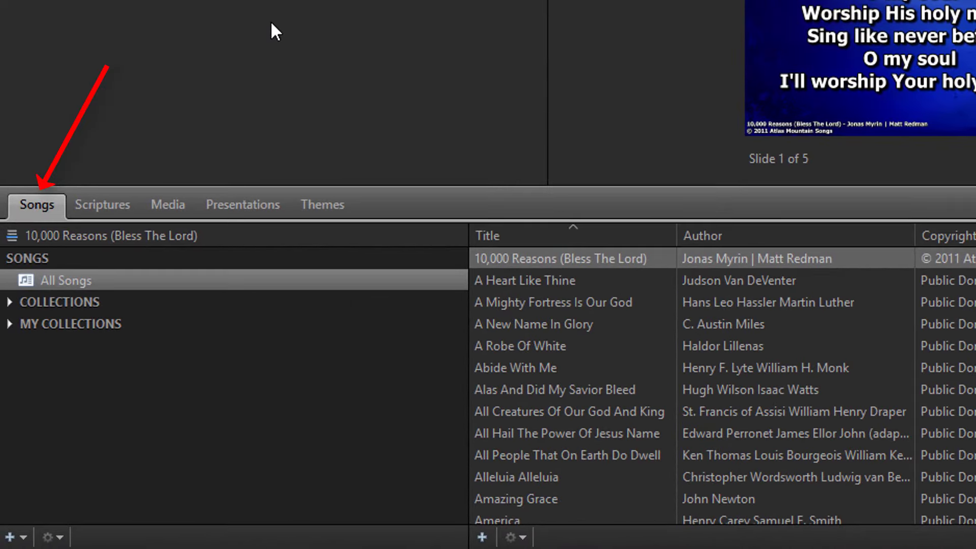
# Edit '10,000 Reasons (Bless The Lord)' and replace Blue Paint with the first bf_cross sunset-cross theme.
pyautogui.rightClick(561, 259)
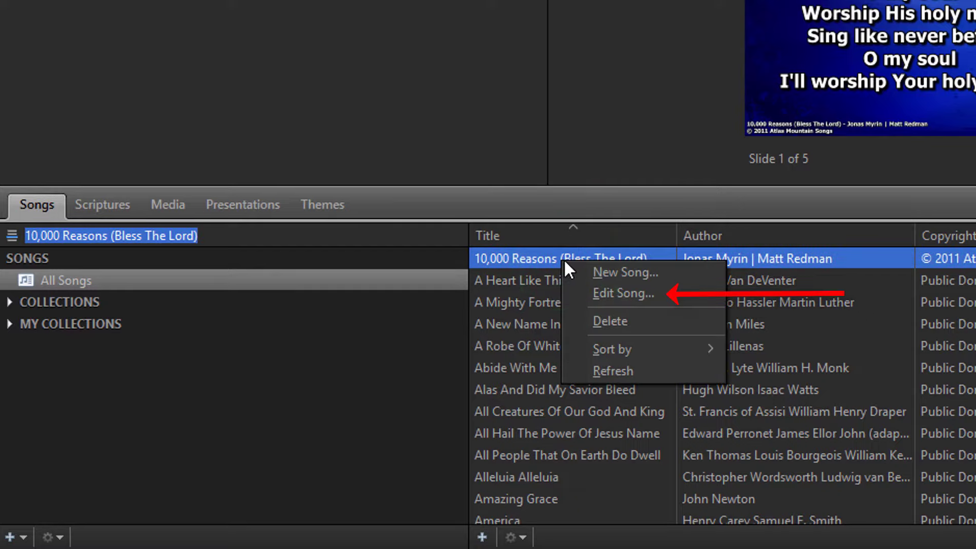
pyautogui.click(579, 291)
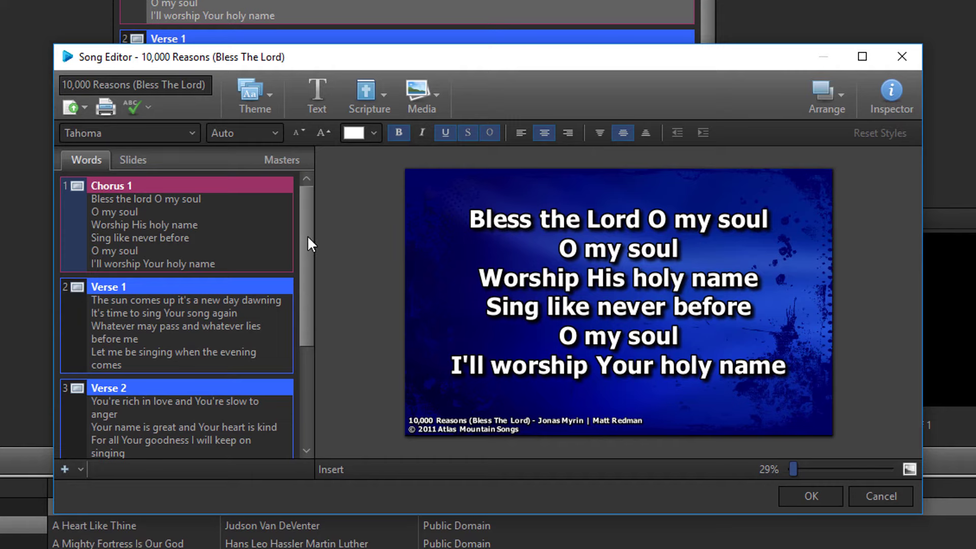
pyautogui.click(271, 99)
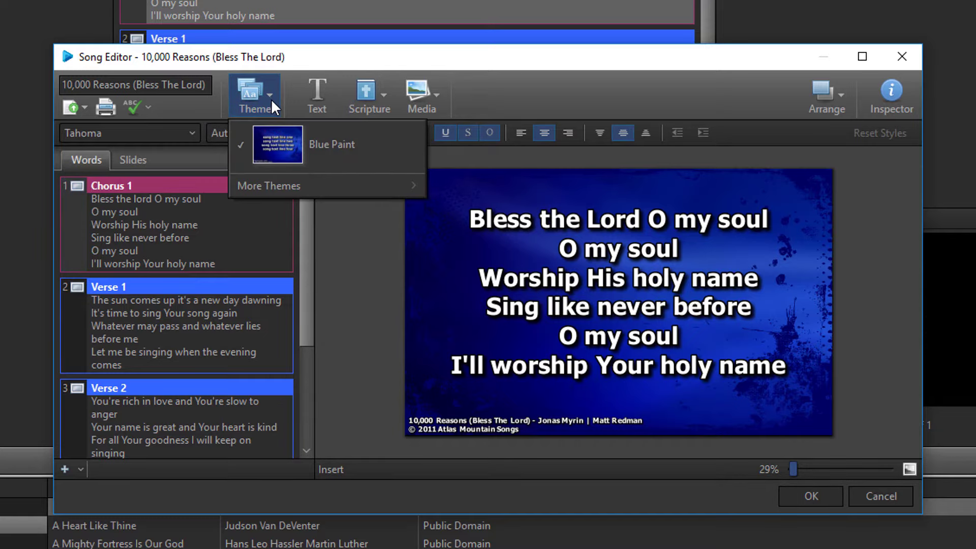
pyautogui.moveTo(320, 186)
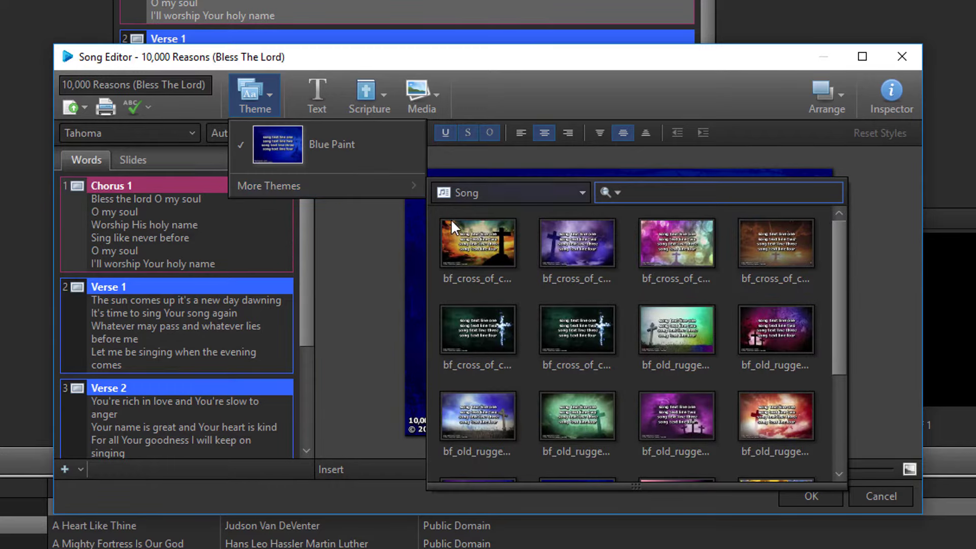
pyautogui.click(468, 246)
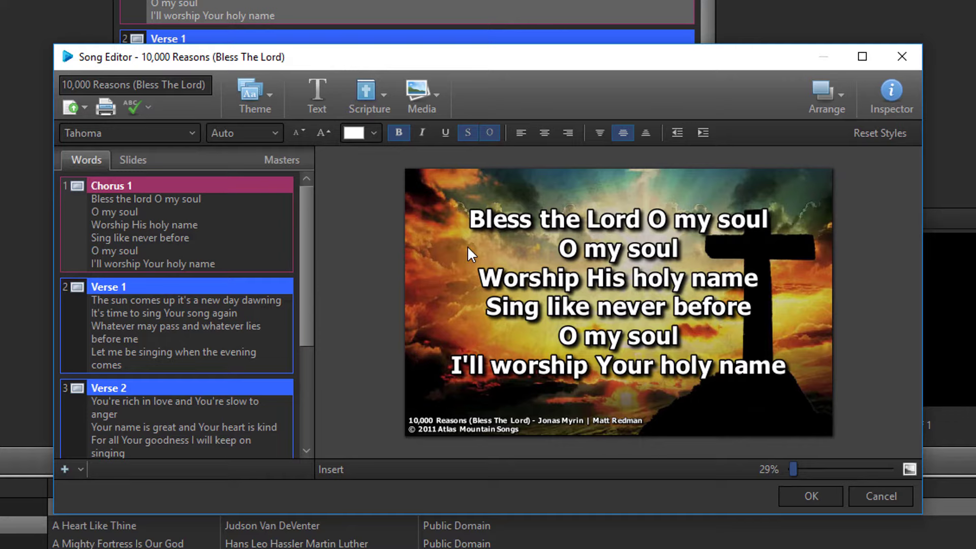
# Put the Cross Sunrise image from Media > Images behind Chorus 1, then show the slides view.
pyautogui.click(434, 103)
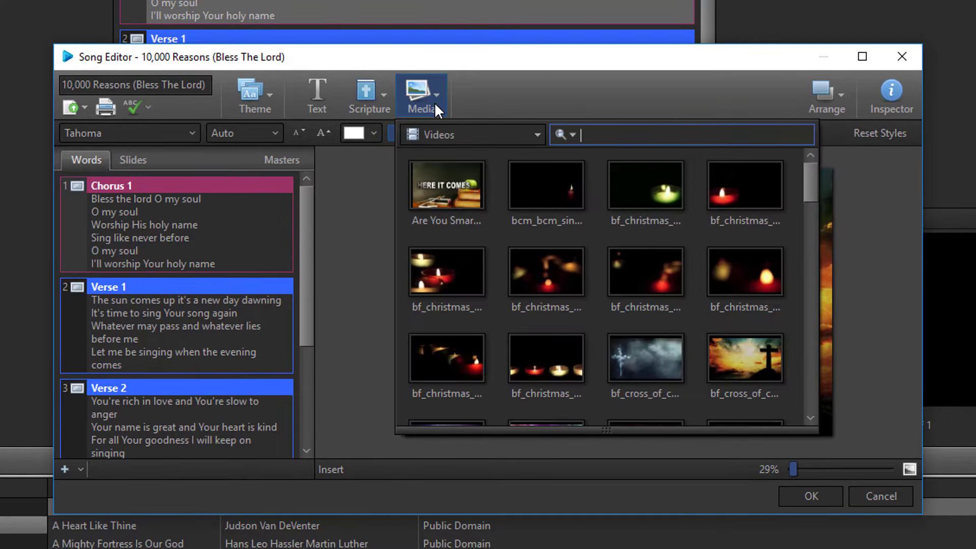
pyautogui.click(462, 136)
pyautogui.click(459, 193)
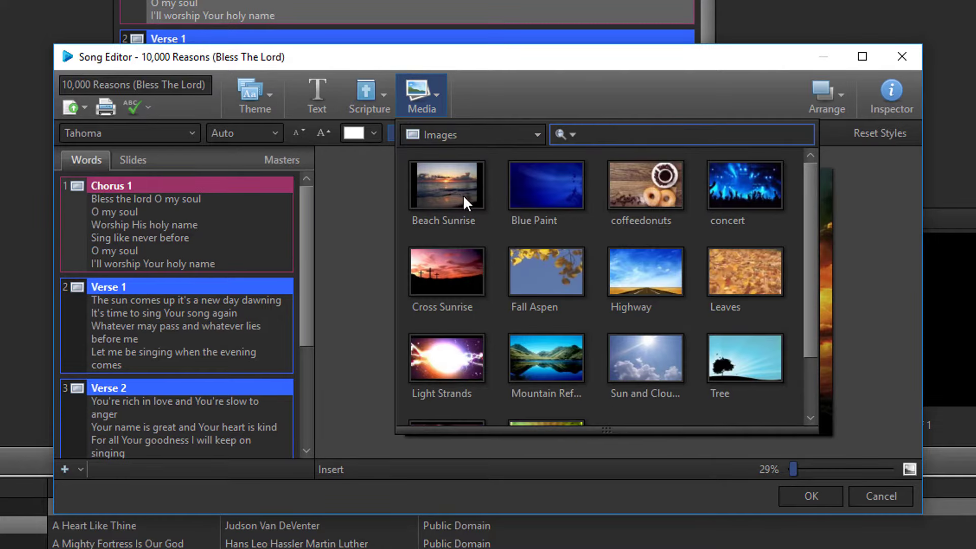
pyautogui.moveTo(457, 265); pyautogui.dragTo(231, 223)
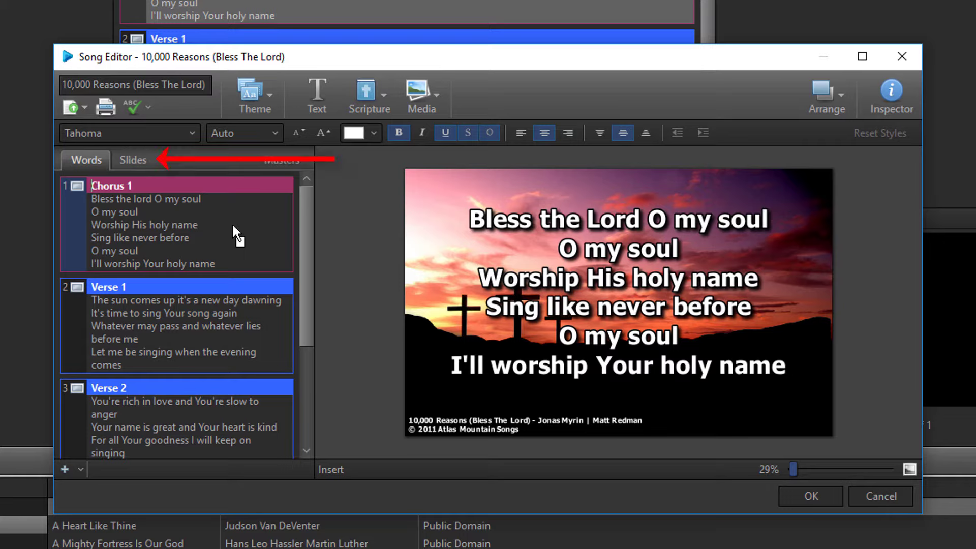
pyautogui.click(133, 160)
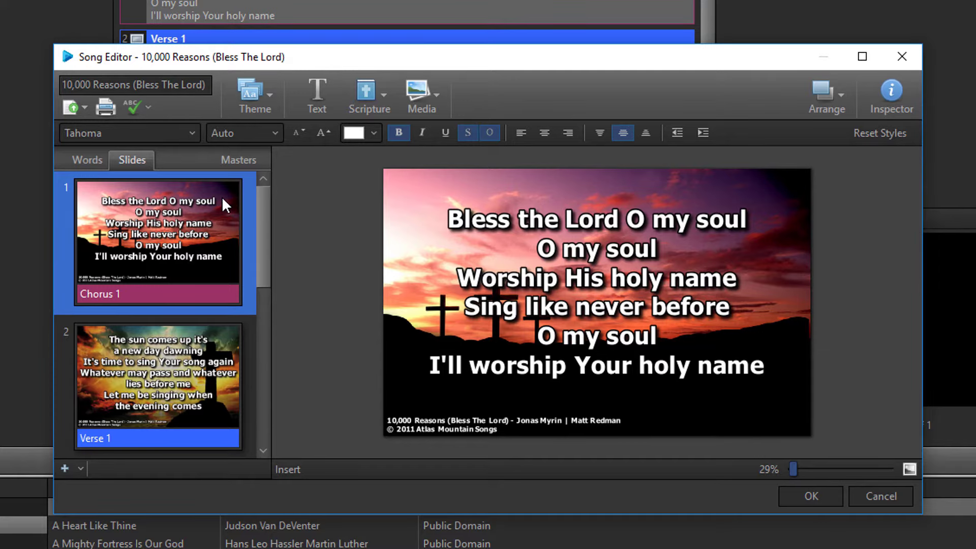
# Set the Mountain Reflection image as the master slide background, then return to the Words list.
pyautogui.click(250, 161)
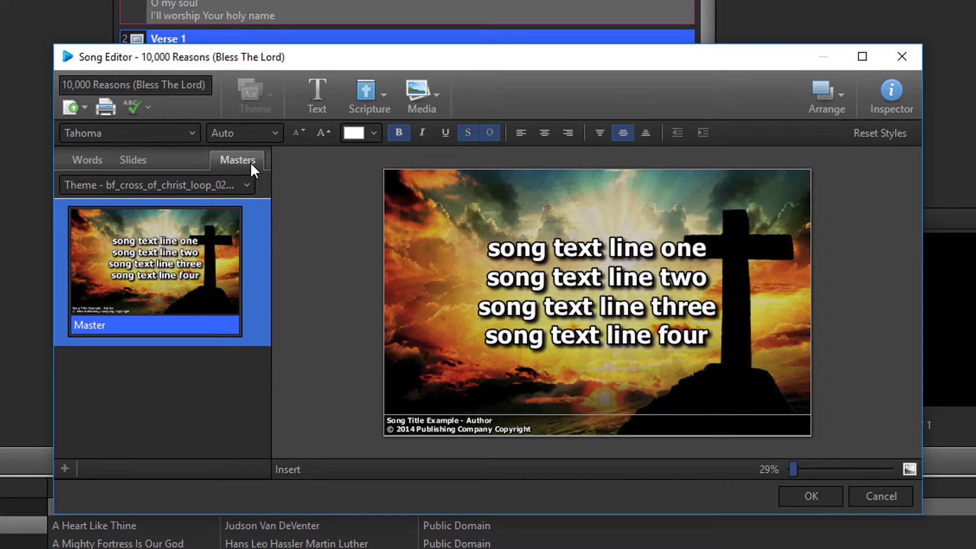
pyautogui.click(426, 105)
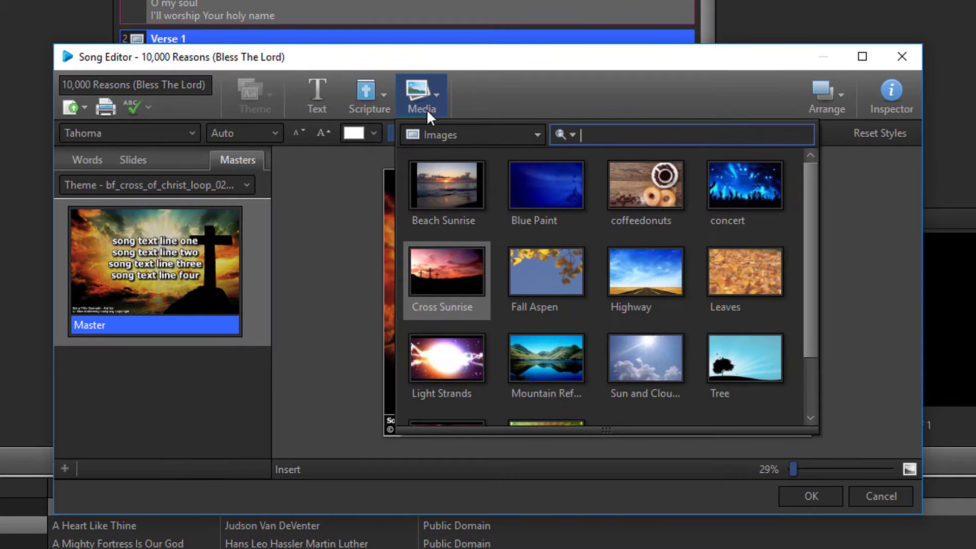
pyautogui.moveTo(528, 342); pyautogui.dragTo(184, 251)
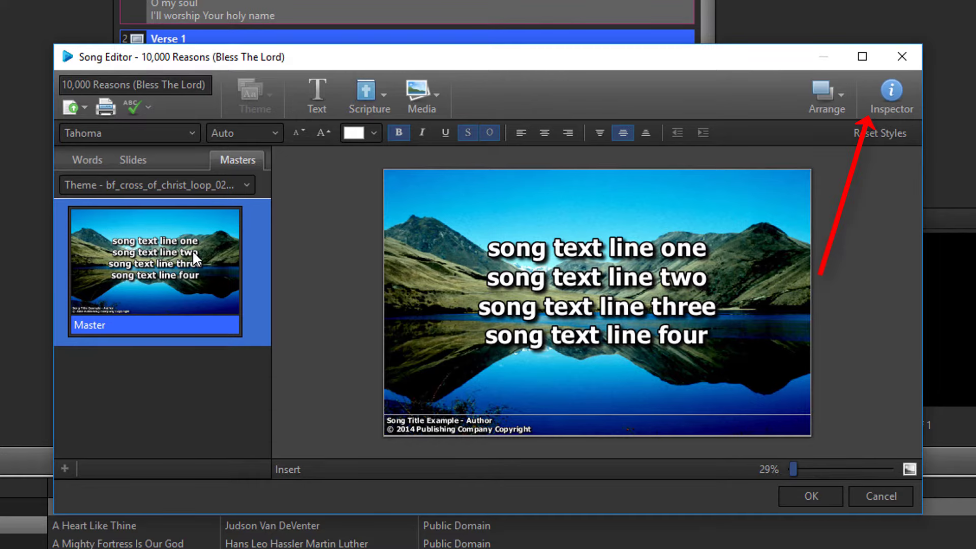
pyautogui.click(91, 158)
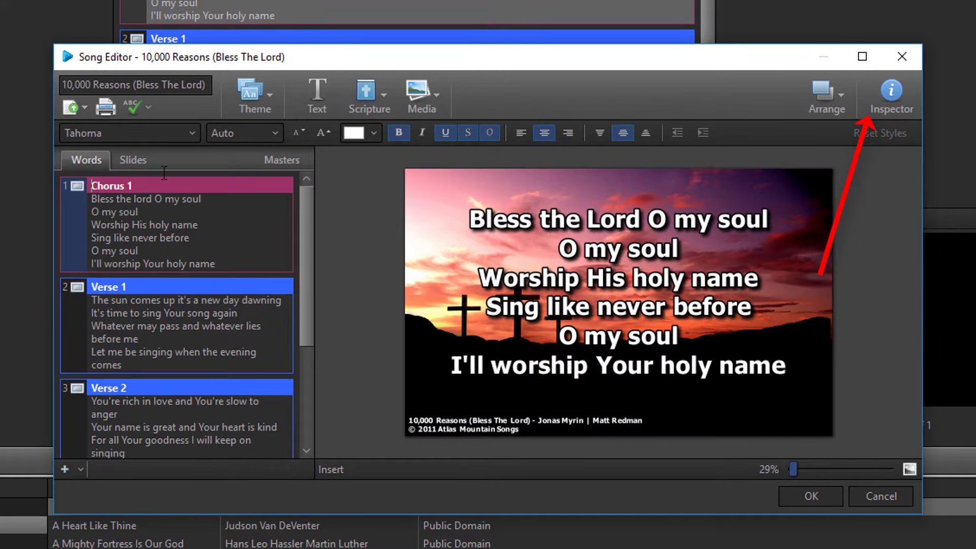
# In the Inspector, set the Chorus 1 slide background to Color Fill in dark green.
pyautogui.click(876, 103)
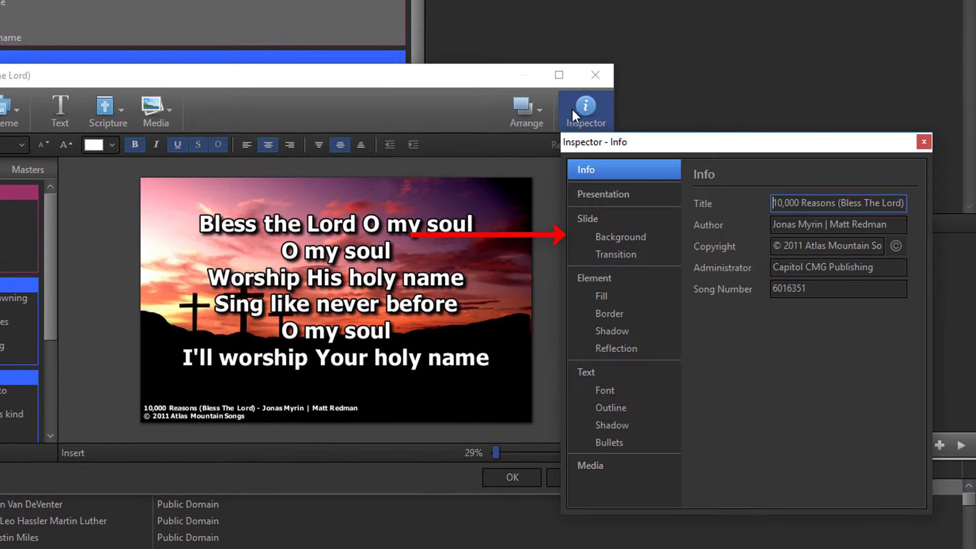
pyautogui.click(619, 239)
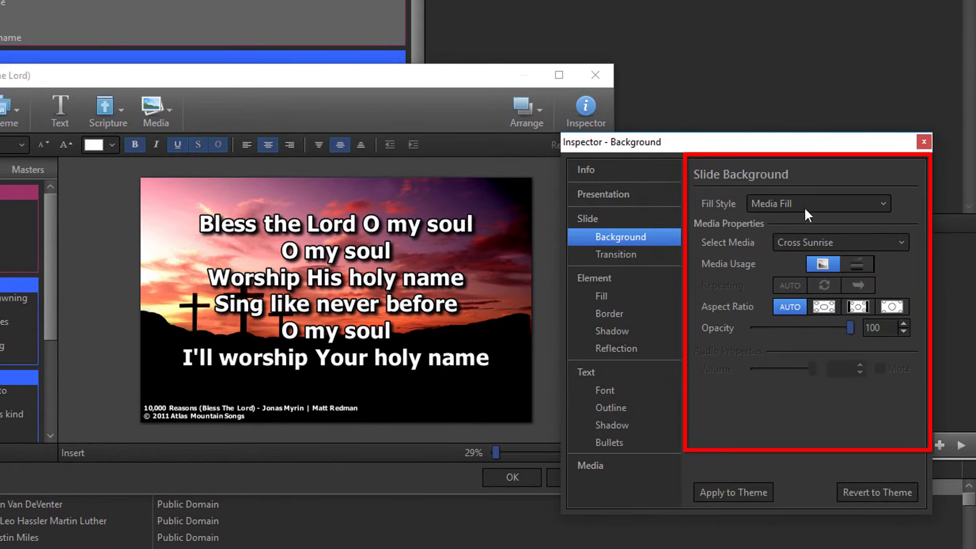
pyautogui.click(858, 203)
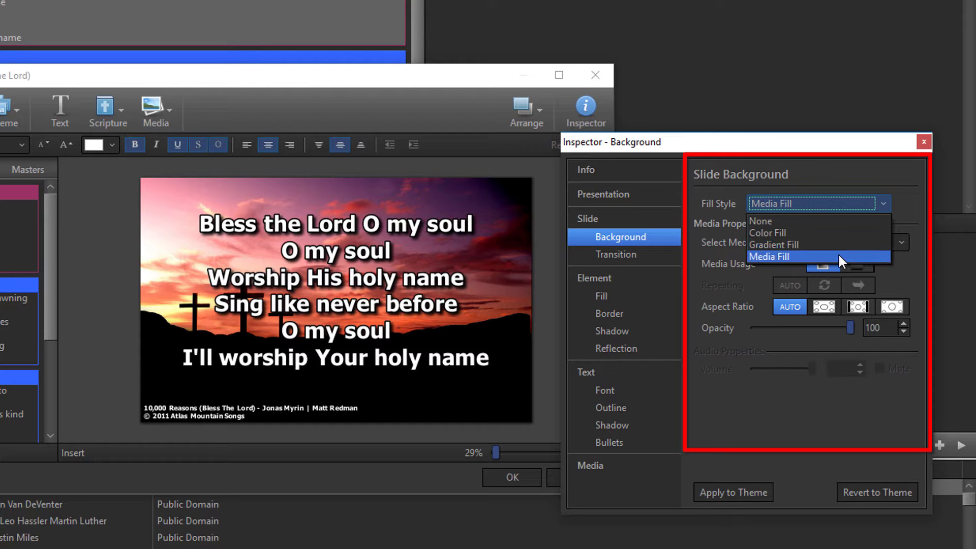
pyautogui.click(837, 232)
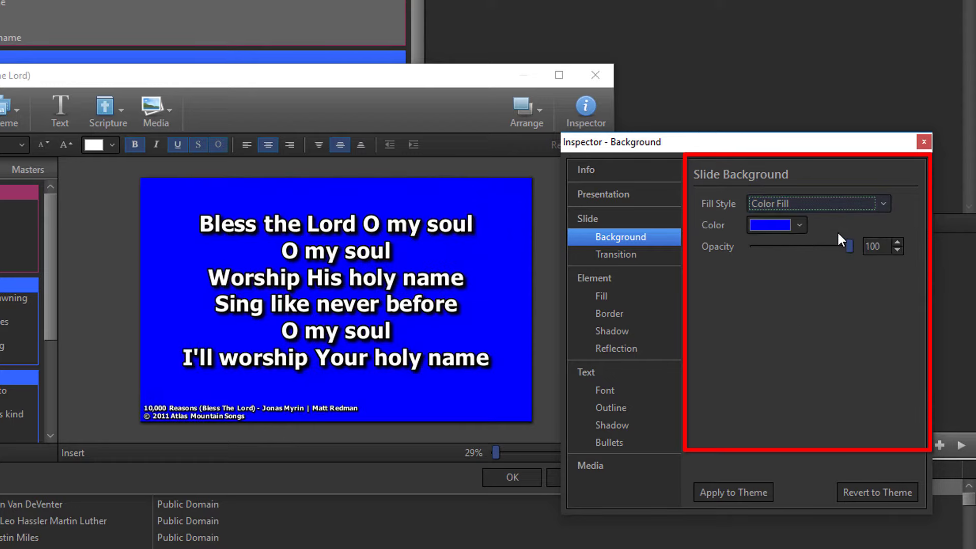
pyautogui.click(796, 223)
pyautogui.click(815, 266)
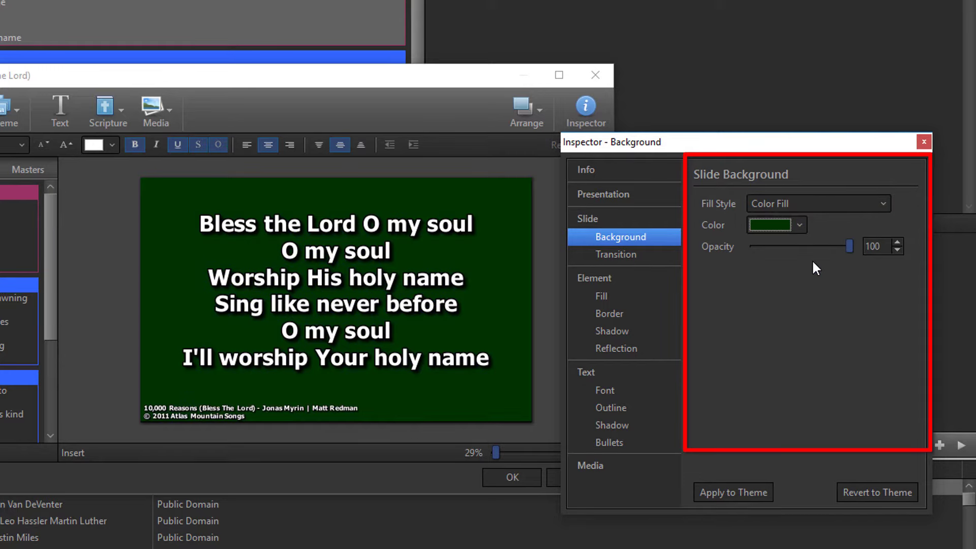
pyautogui.click(828, 205)
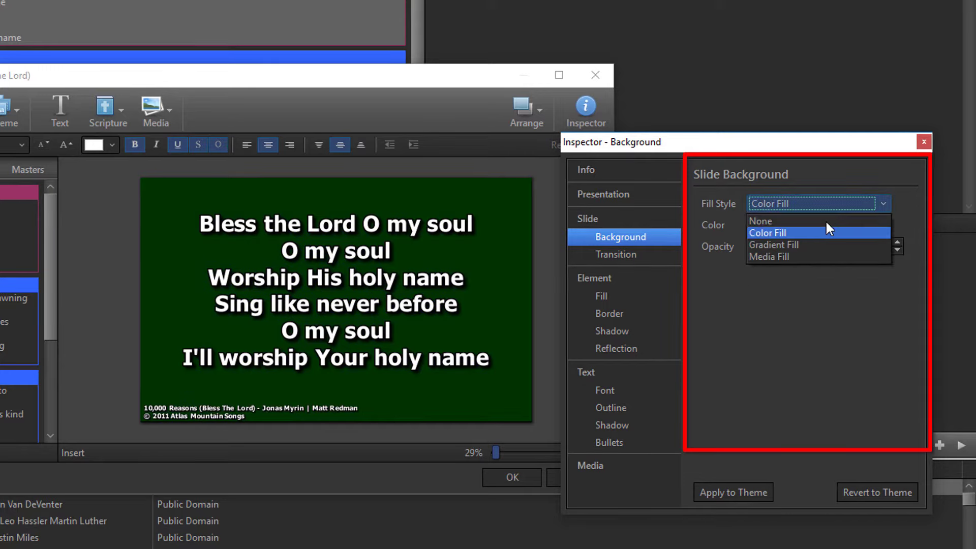
# Make the Chorus 1 background a dark green-to-black gradient at a 238° angle.
pyautogui.click(823, 246)
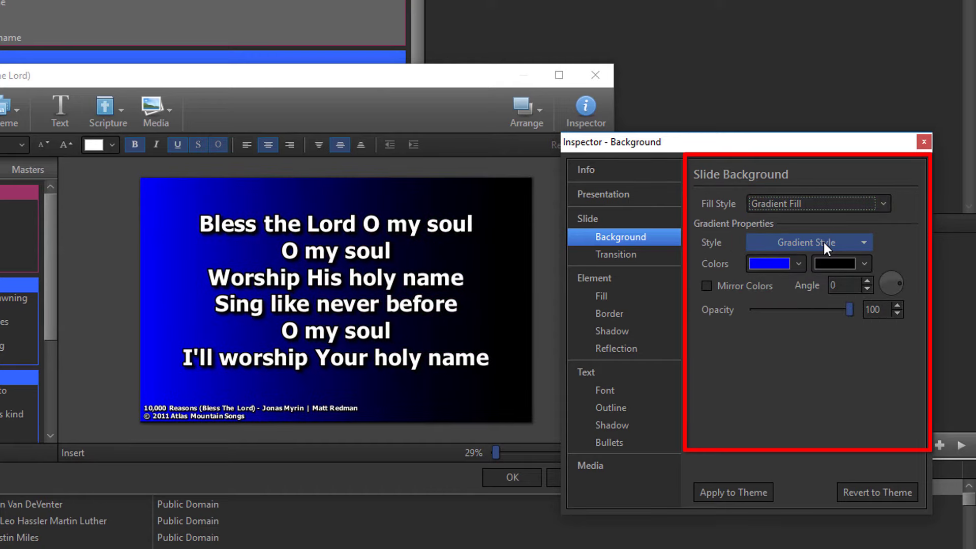
pyautogui.click(839, 242)
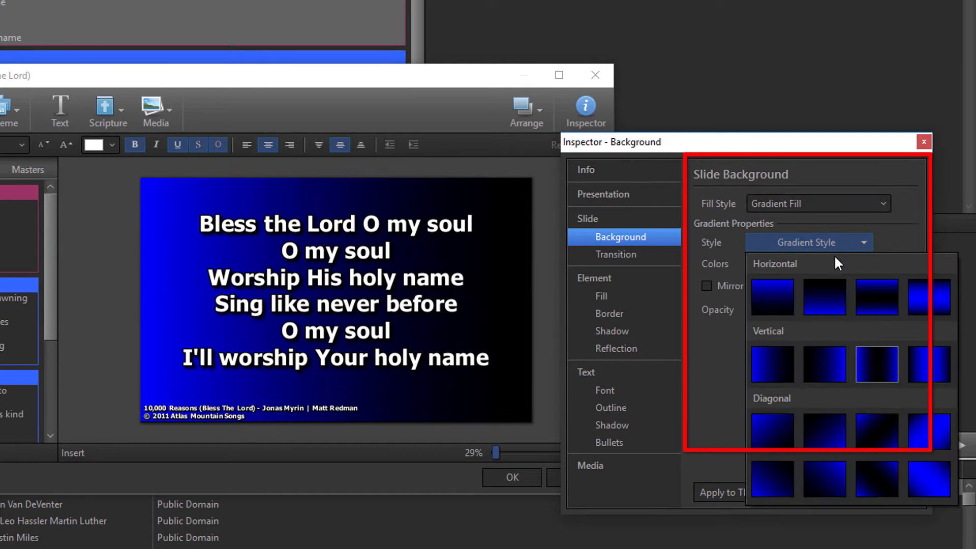
pyautogui.click(828, 361)
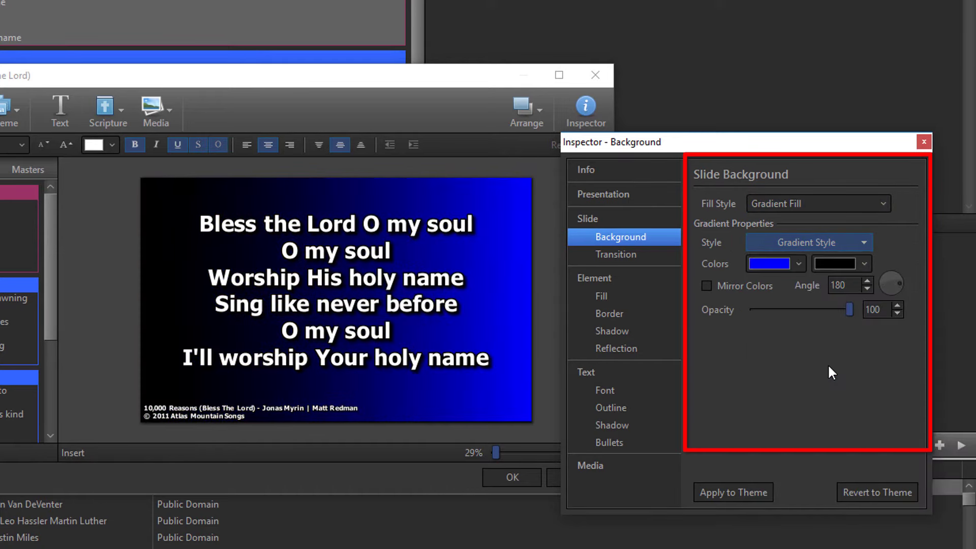
pyautogui.click(799, 263)
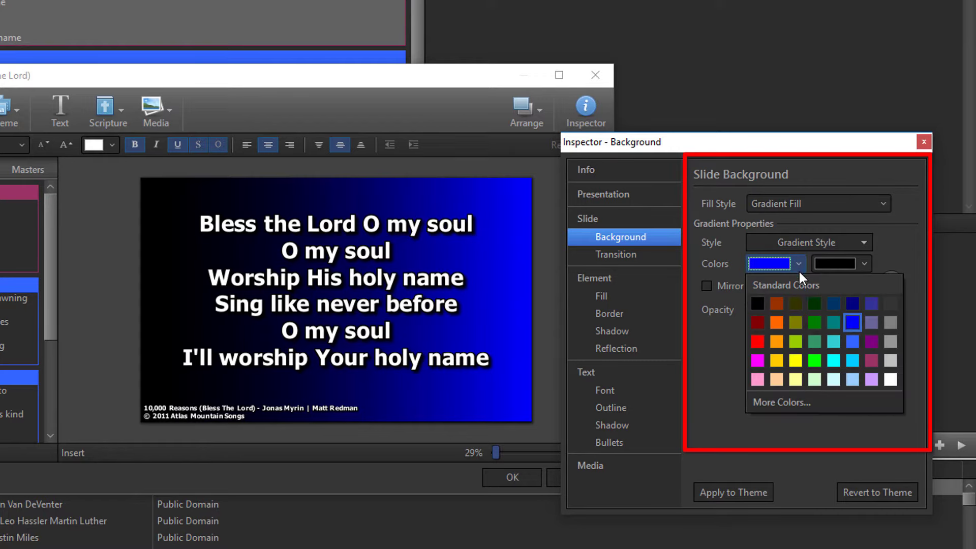
pyautogui.click(814, 303)
pyautogui.moveTo(883, 281); pyautogui.dragTo(887, 288)
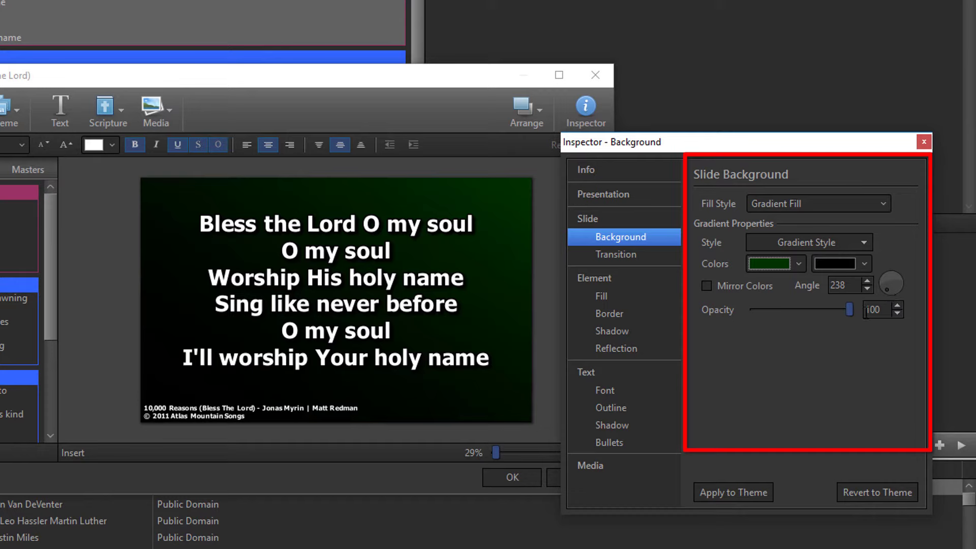
pyautogui.click(868, 203)
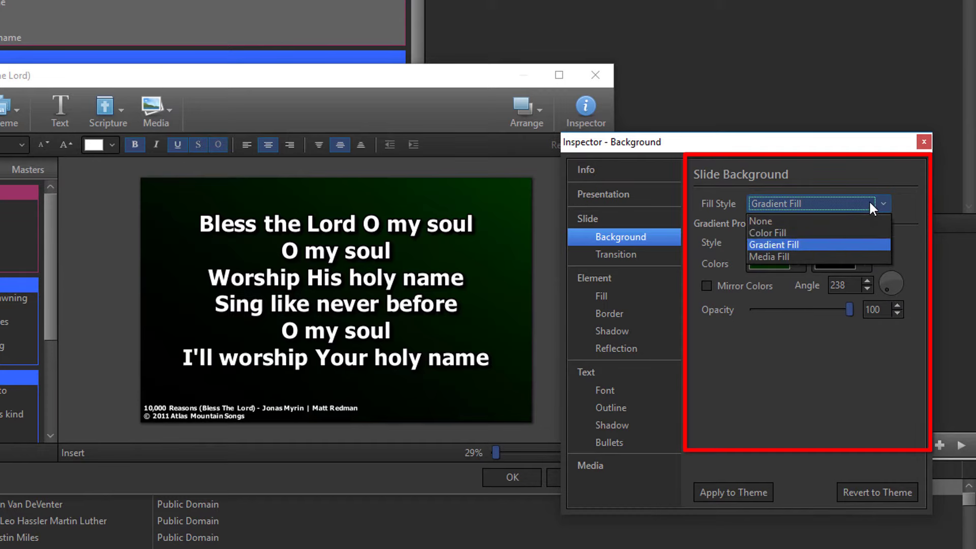
# Set Media Fill with the bf_cross_of_christ_loop video and apply it to the song's theme.
pyautogui.click(814, 253)
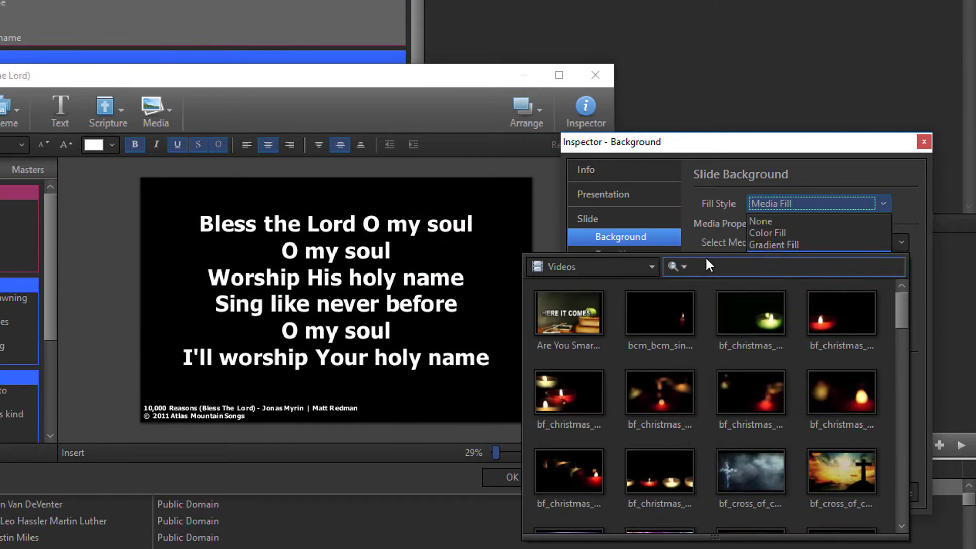
pyautogui.click(766, 470)
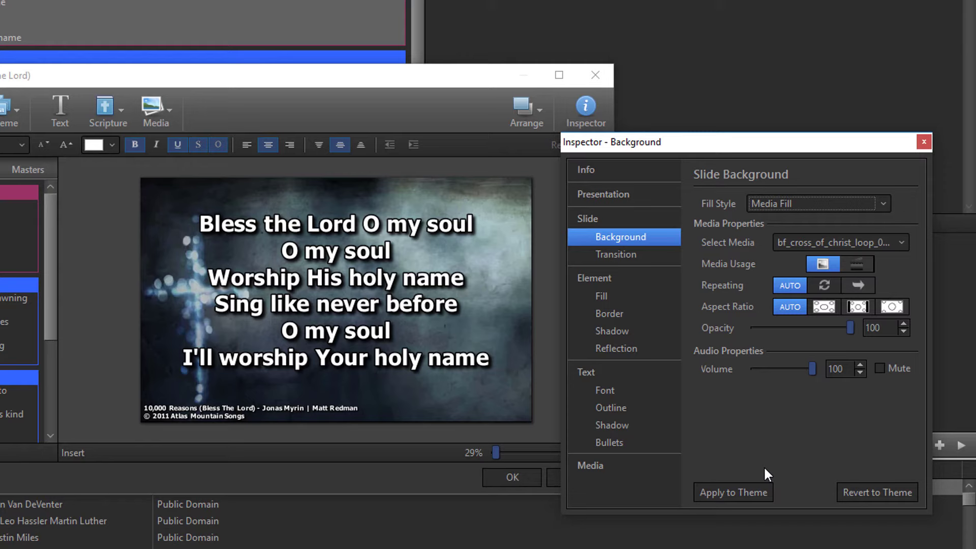
pyautogui.click(731, 494)
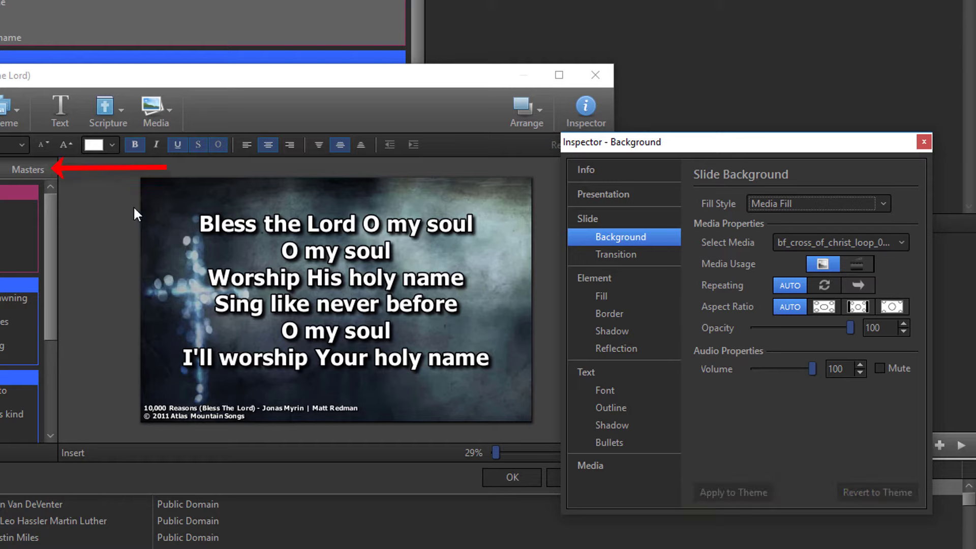
# Check the master slide shows the bf_cross_of_christ_loop theme, close the Inspector, and confirm the Song Editor.
pyautogui.click(26, 168)
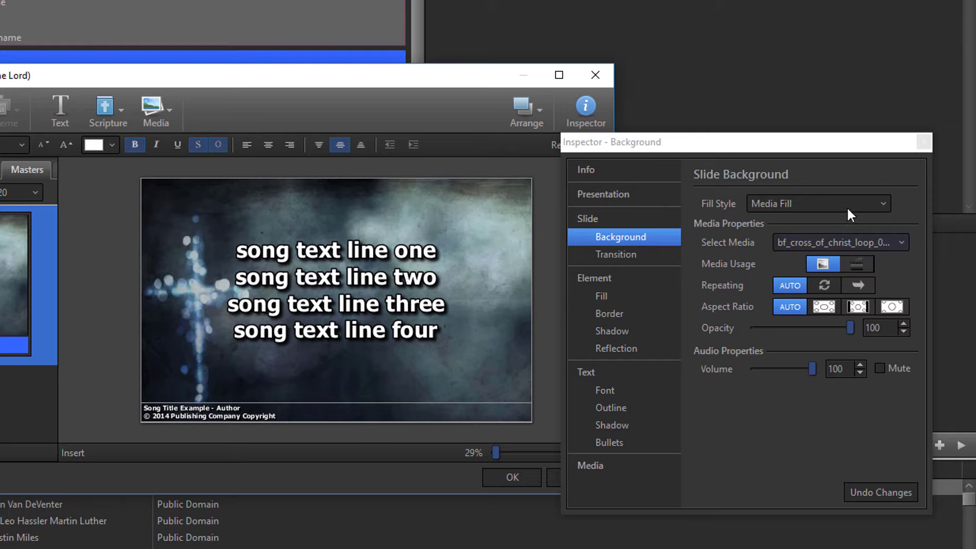
pyautogui.click(923, 143)
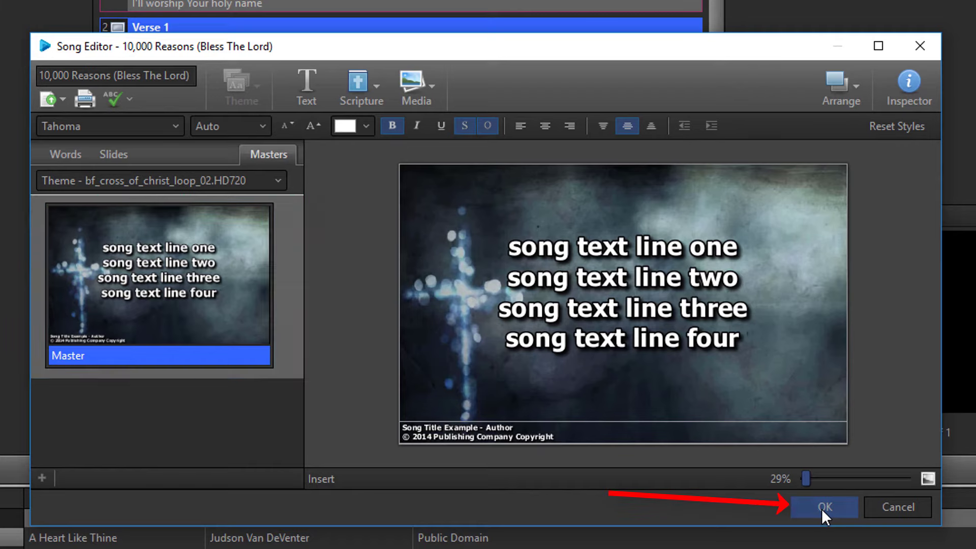
pyautogui.click(821, 508)
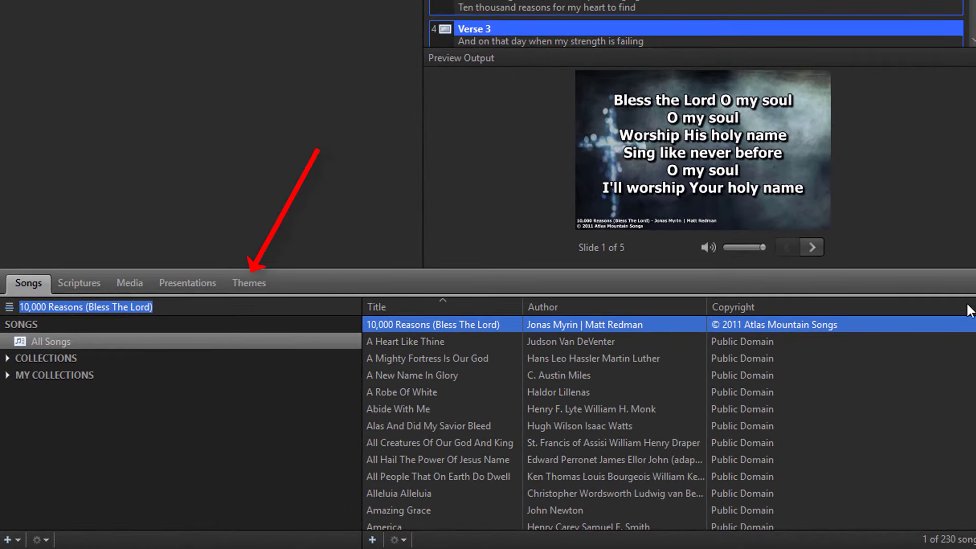
# Show the Song category in the Themes library, listing 17 song themes.
pyautogui.click(254, 285)
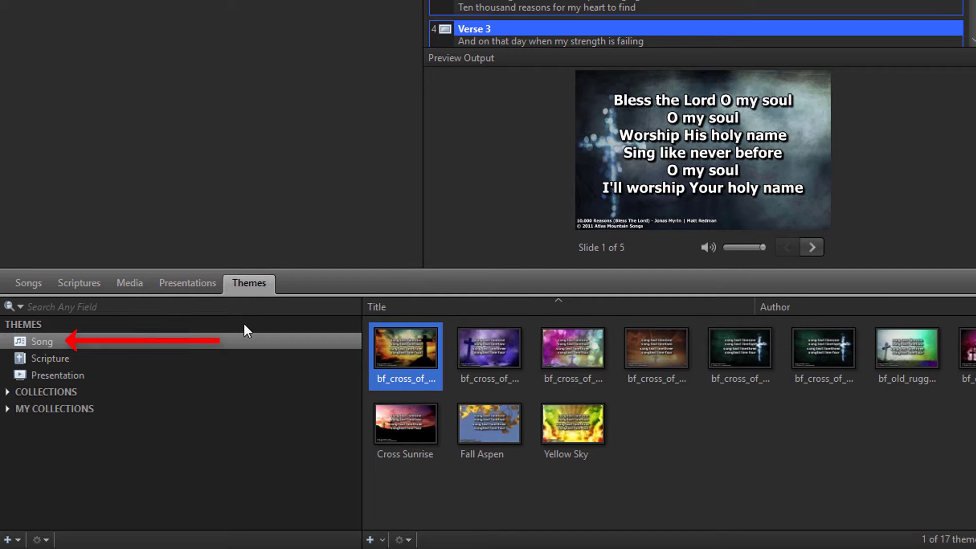
pyautogui.click(238, 342)
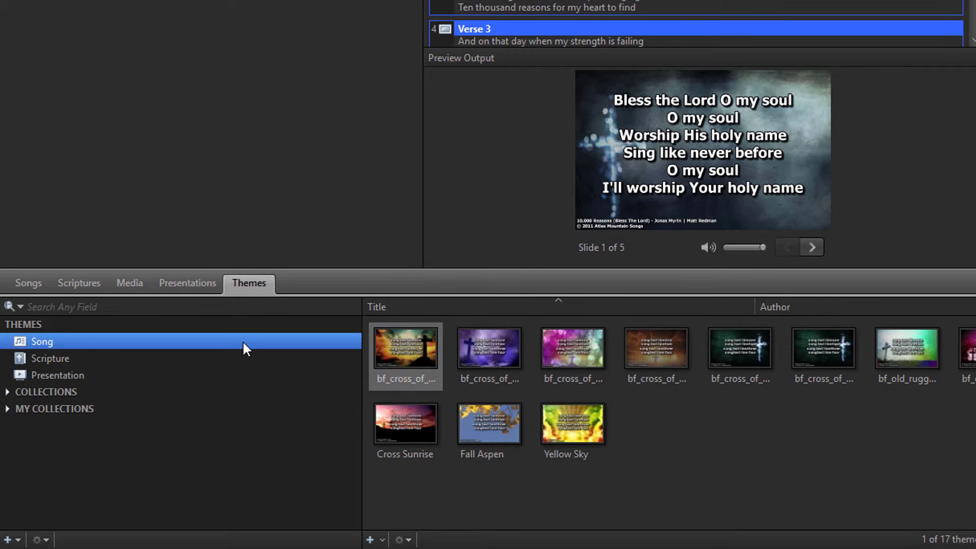
# Set the third, pink-and-purple cross song theme as the Default Song Theme.
pyautogui.rightClick(569, 354)
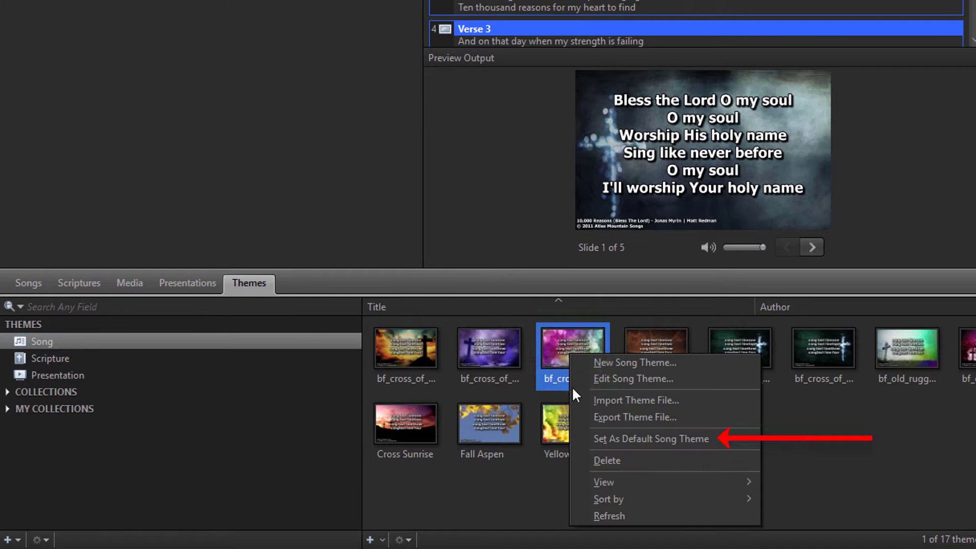
pyautogui.click(580, 439)
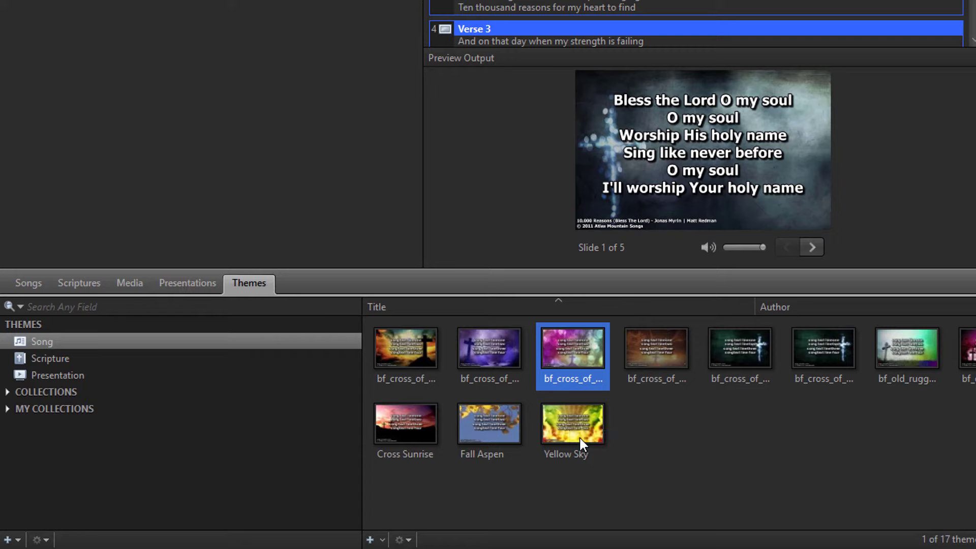
pyautogui.click(131, 287)
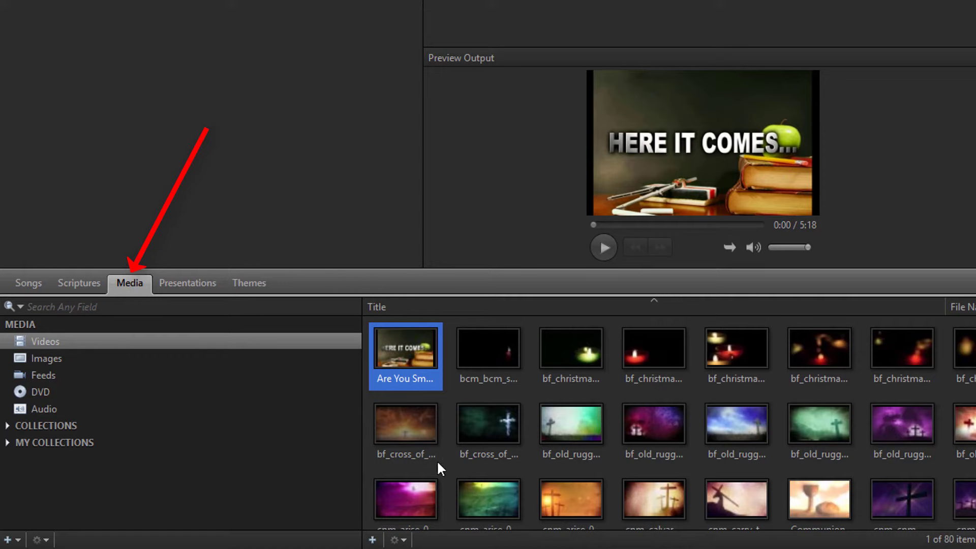
# Copy the cnm_arise hillside cross video to a Song Theme and return to the Themes library.
pyautogui.rightClick(492, 496)
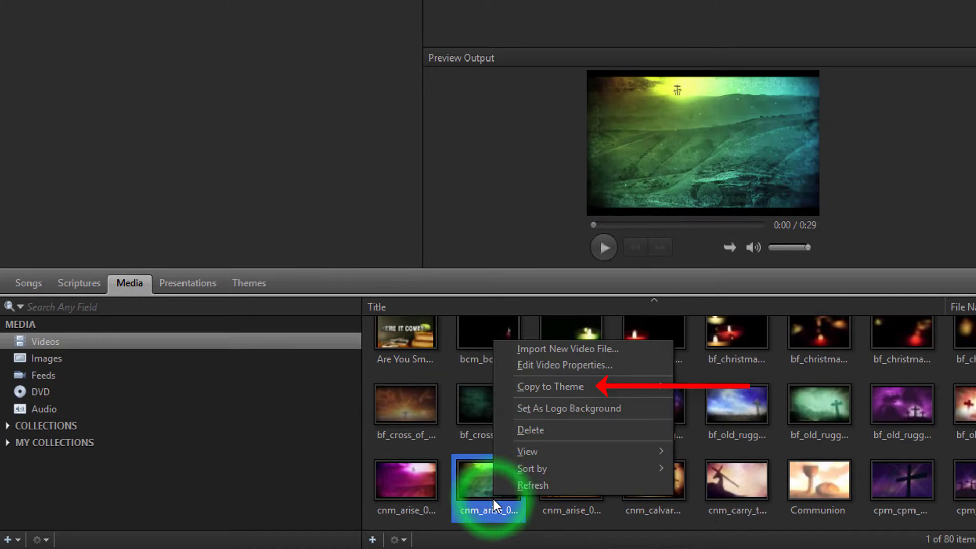
pyautogui.moveTo(507, 386)
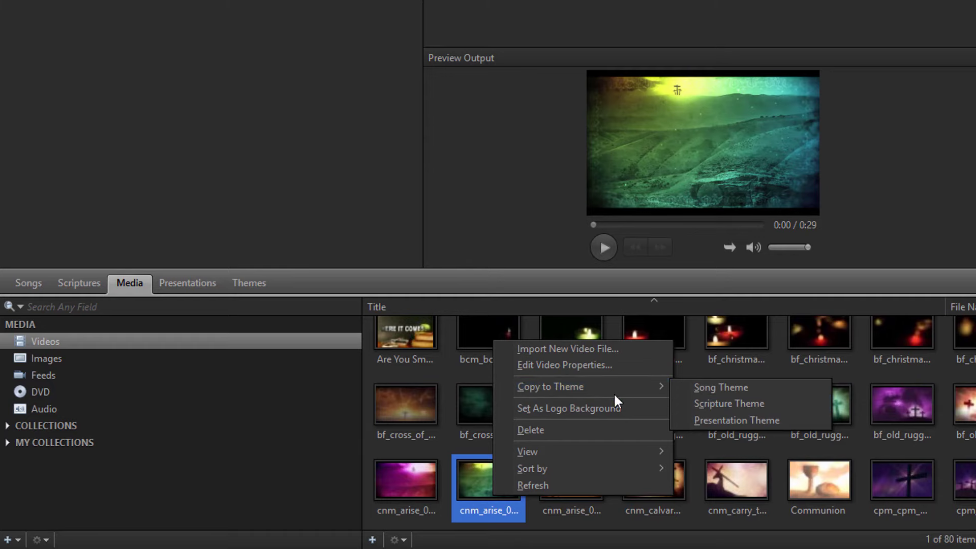
pyautogui.click(251, 285)
pyautogui.click(251, 284)
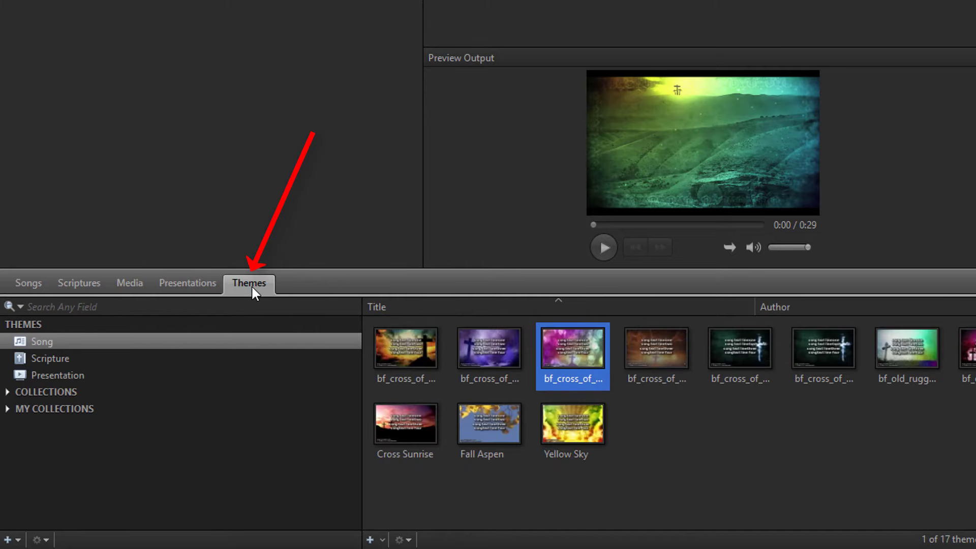
# Set the fifth scripture theme, the dark cross design, as the default scripture theme.
pyautogui.click(182, 363)
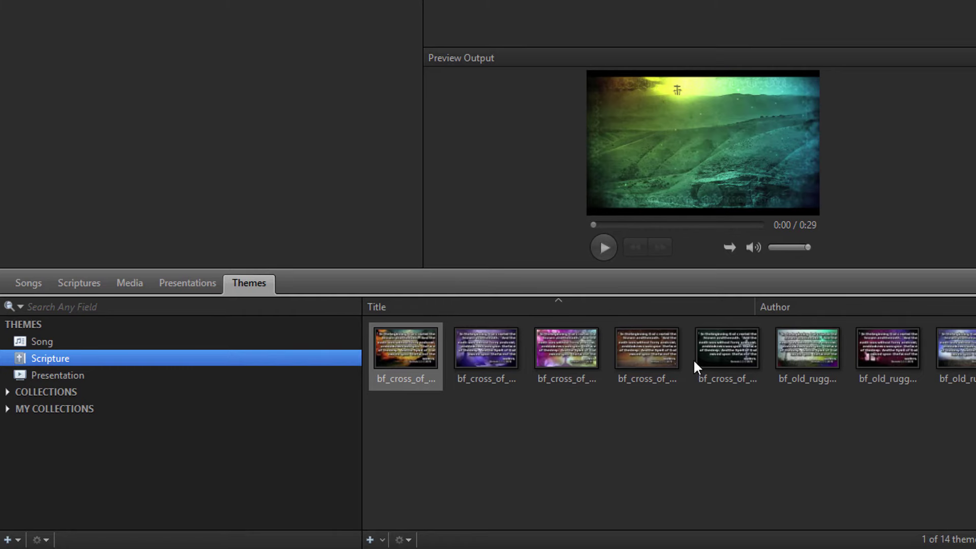
pyautogui.rightClick(720, 360)
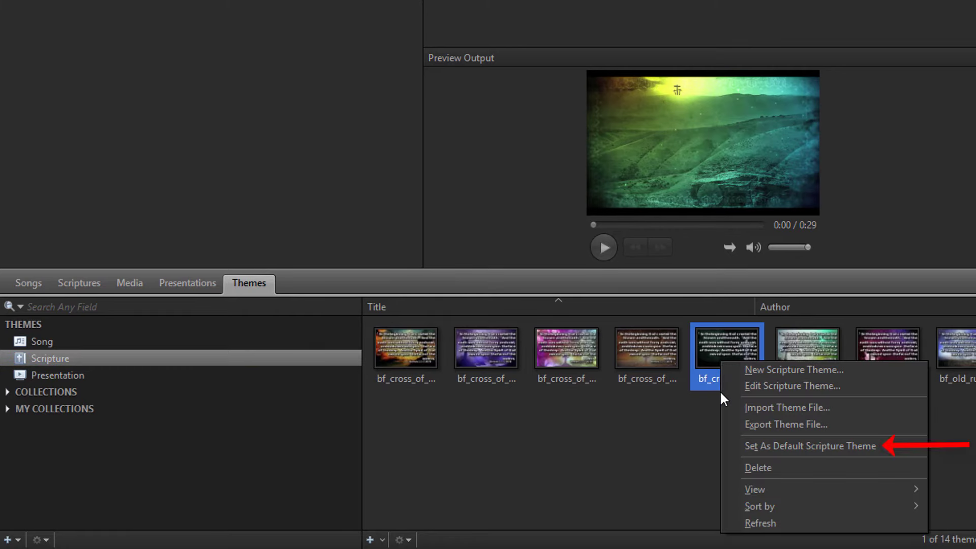
pyautogui.click(730, 445)
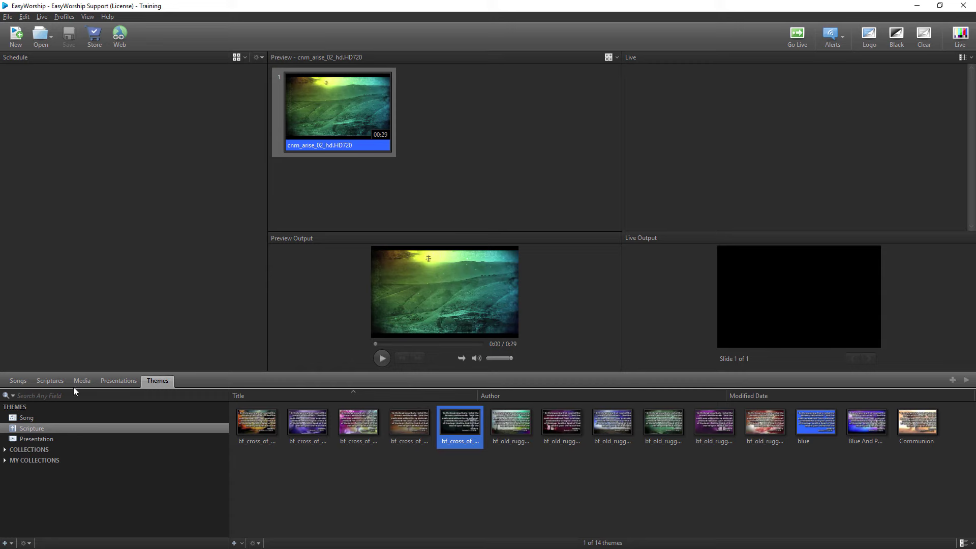
# Add 10,000 Reasons and Genesis 1:3 (AMP) to the schedule, then show the video backgrounds.
pyautogui.click(25, 380)
pyautogui.moveTo(275, 409); pyautogui.dragTo(145, 297)
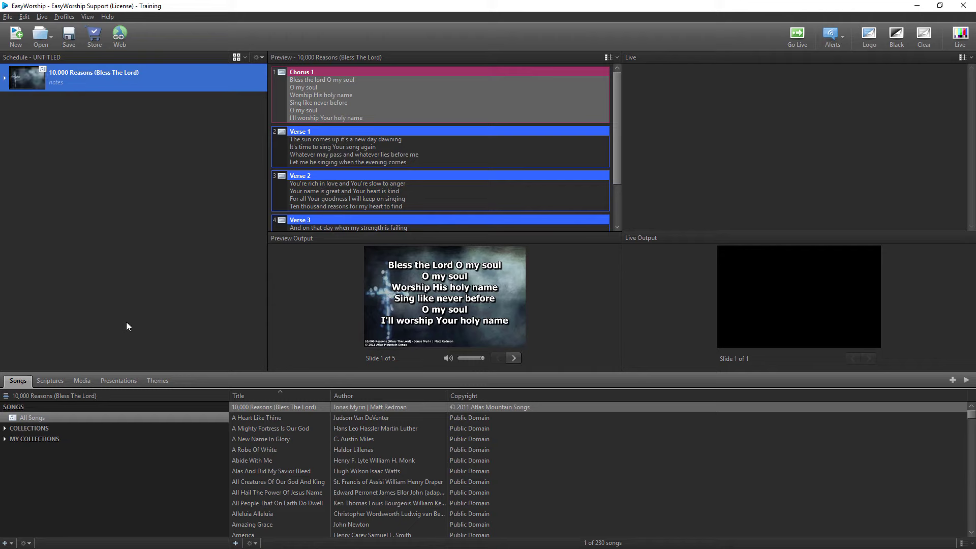
pyautogui.click(62, 379)
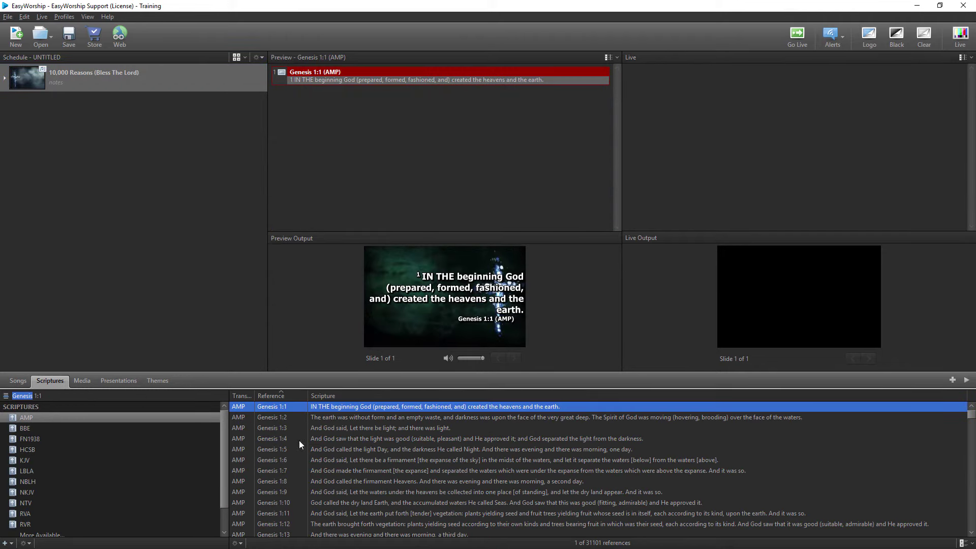
pyautogui.moveTo(325, 429); pyautogui.dragTo(192, 326)
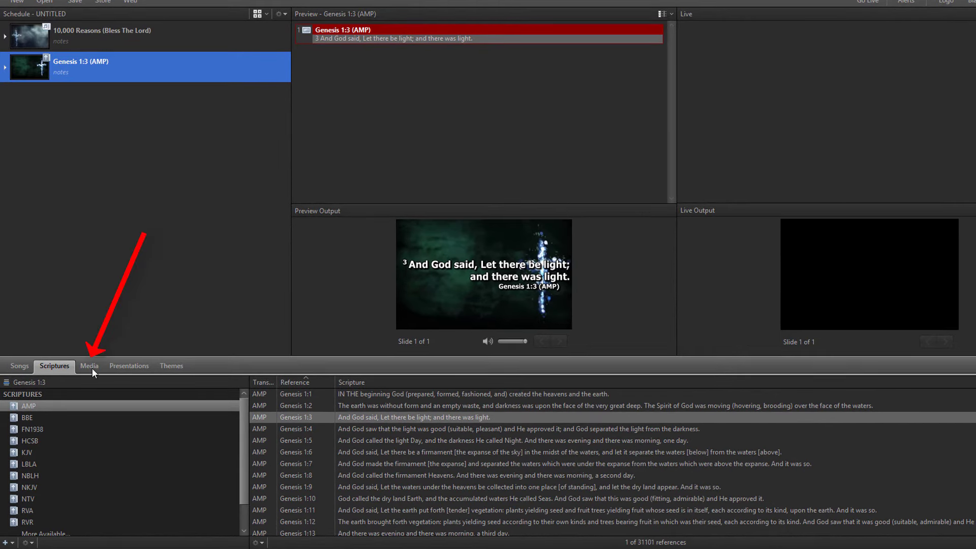
pyautogui.click(91, 367)
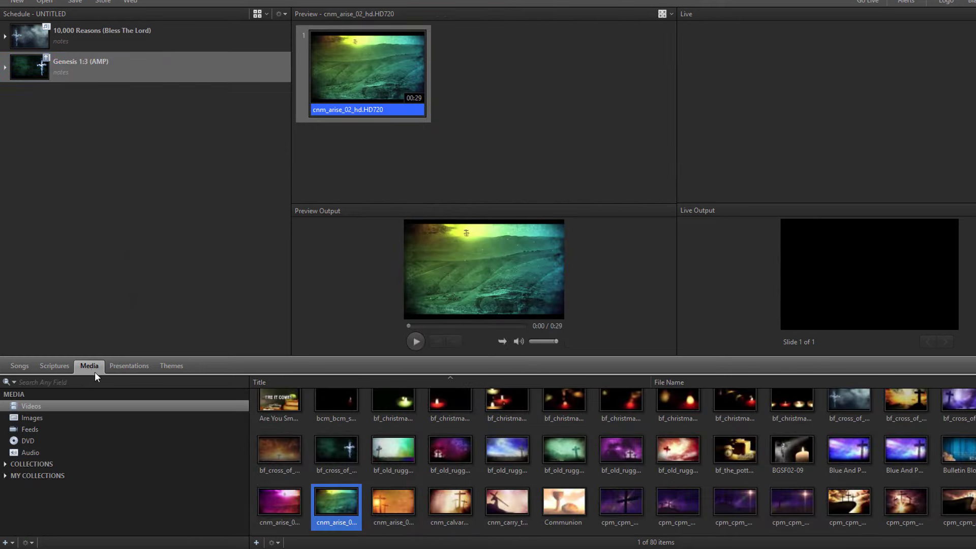
# Give 10,000 Reasons the orange cross video background and Genesis 1:3 the Blue Paint image.
pyautogui.click(382, 501)
pyautogui.moveTo(382, 502); pyautogui.dragTo(160, 37)
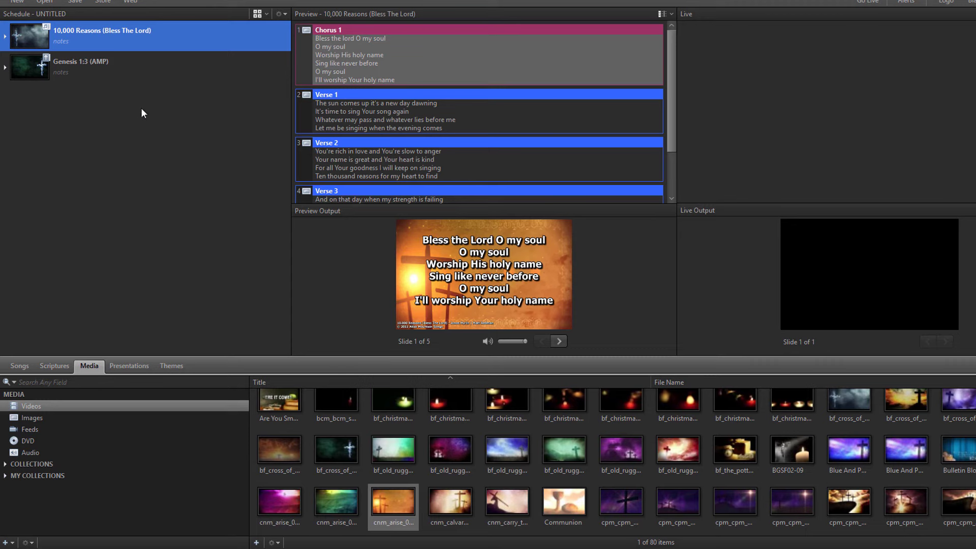
pyautogui.click(108, 417)
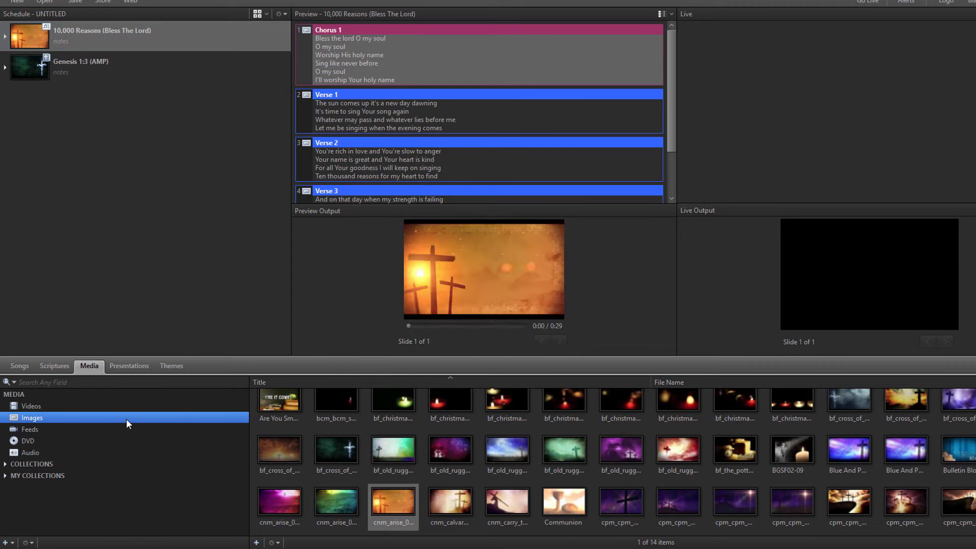
pyautogui.click(333, 413)
pyautogui.moveTo(333, 413)
pyautogui.mouseDown()
pyautogui.moveTo(185, 157)
pyautogui.moveTo(153, 75)
pyautogui.mouseUp()
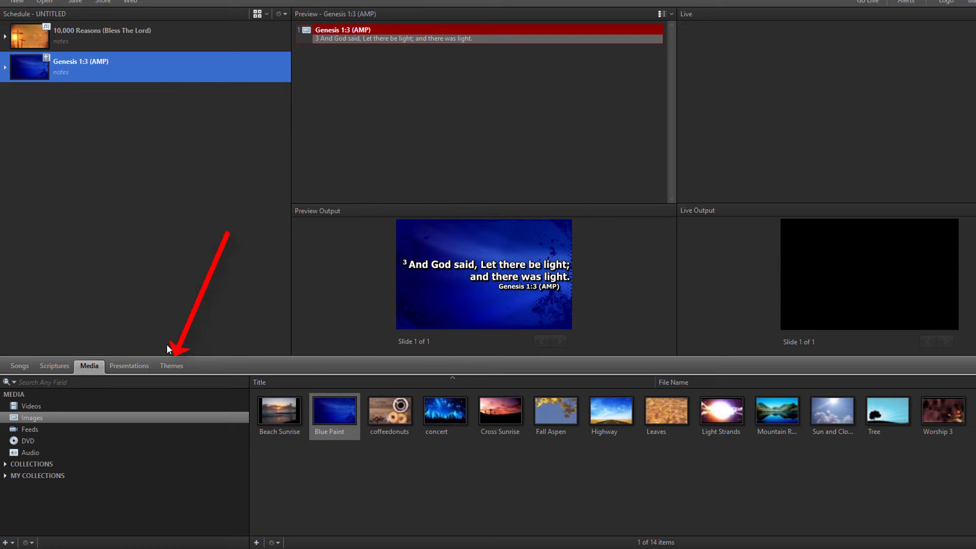
# Apply the green bf_old_rugg cross theme to 10,000 Reasons and a purple cross theme to Genesis 1:3.
pyautogui.click(171, 366)
pyautogui.click(75, 407)
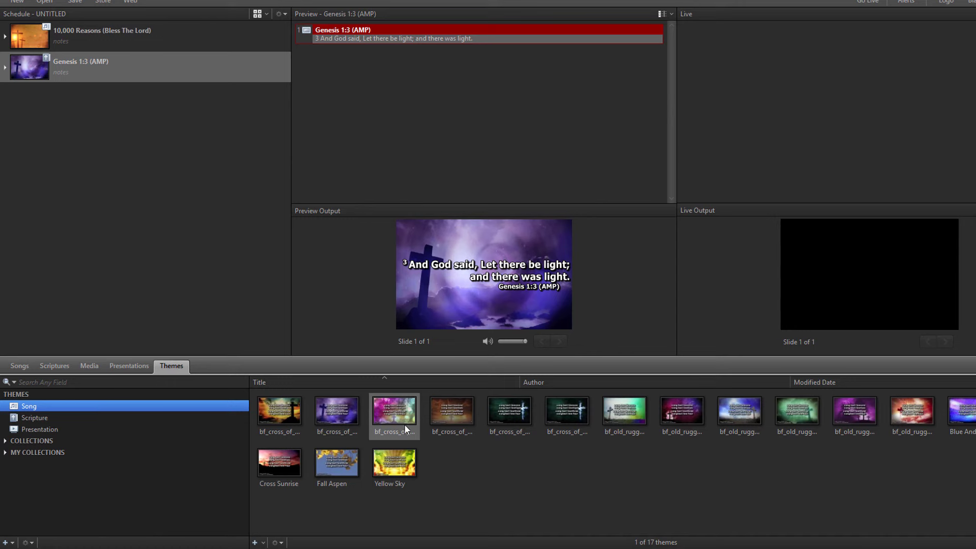
pyautogui.moveTo(618, 412); pyautogui.dragTo(93, 41)
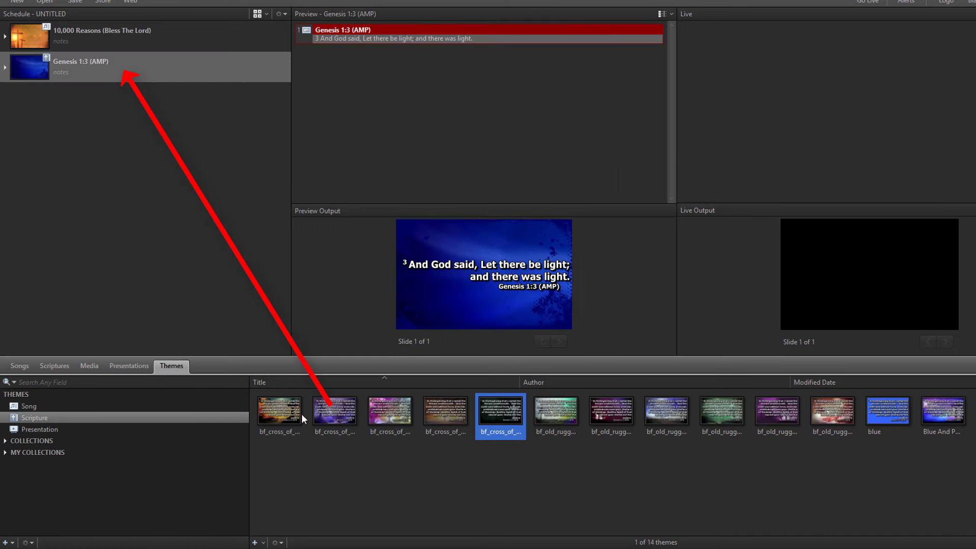
pyautogui.moveTo(328, 414); pyautogui.dragTo(156, 75)
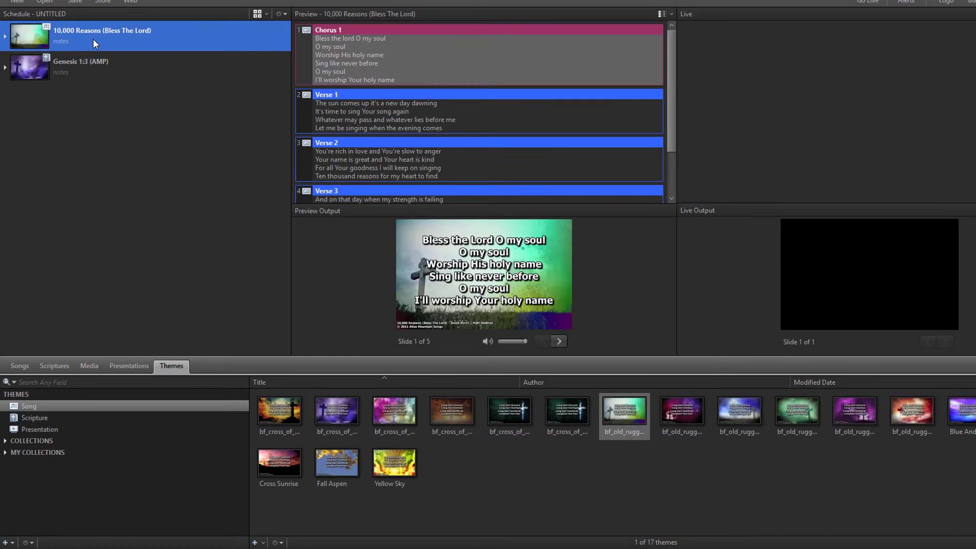
# Expand 10,000 Reasons and put the Cross Sunrise image background on Chorus 1.
pyautogui.click(6, 38)
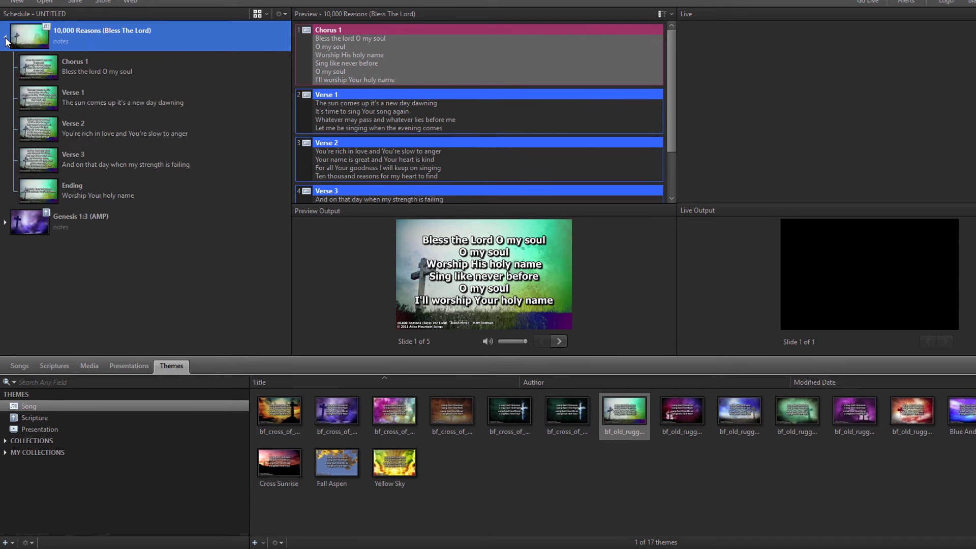
pyautogui.click(89, 367)
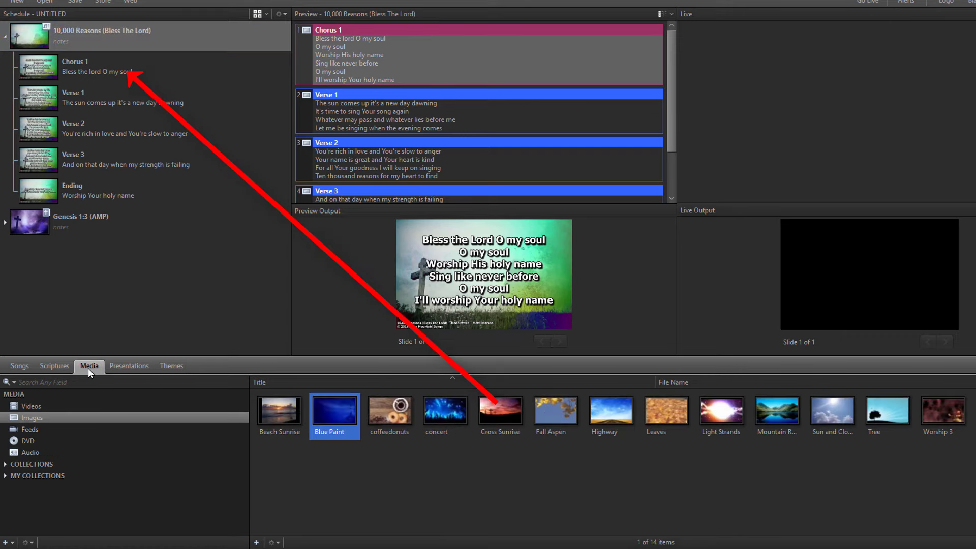
pyautogui.click(497, 412)
pyautogui.moveTo(497, 412); pyautogui.dragTo(129, 71)
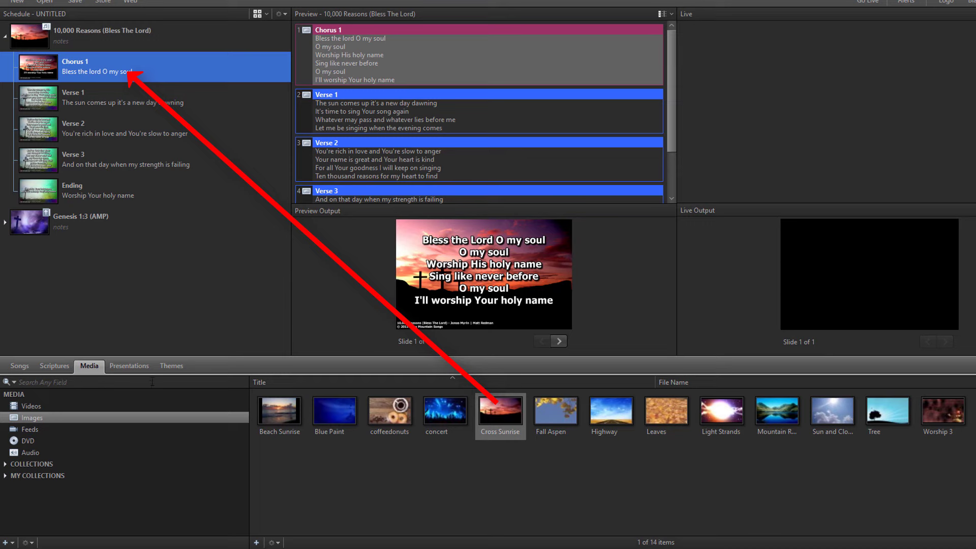
# Put a cnm_arise video background on Verse 2 of 10,000 Reasons.
pyautogui.click(152, 406)
pyautogui.moveTo(276, 499); pyautogui.dragTo(120, 104)
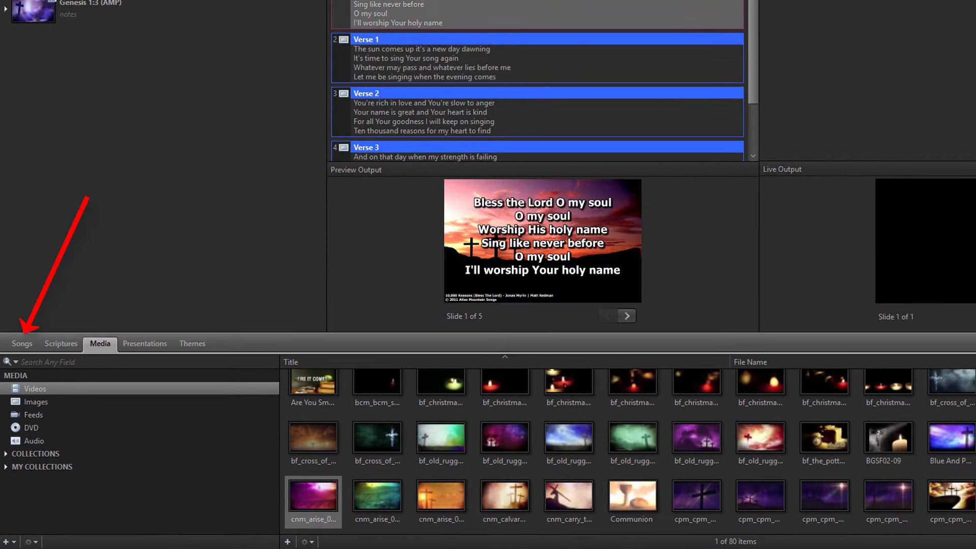
pyautogui.click(24, 346)
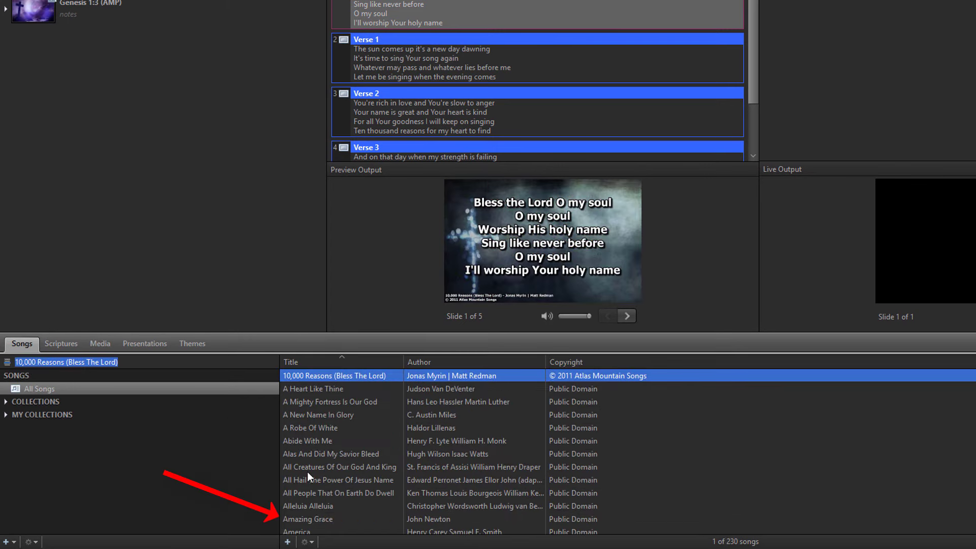
# Preview Amazing Grace with the green bf_old_rugg cross theme and send it live.
pyautogui.click(309, 519)
pyautogui.click(186, 343)
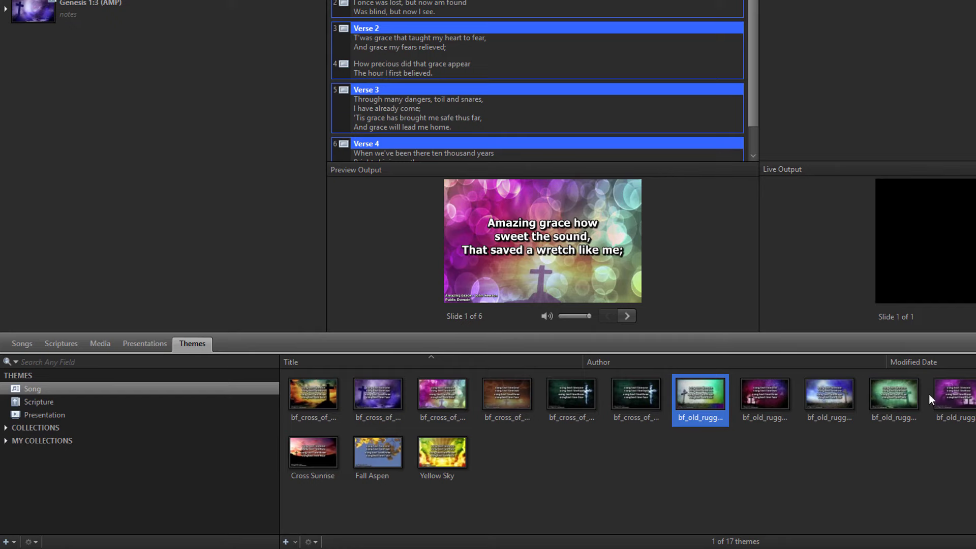
pyautogui.click(888, 395)
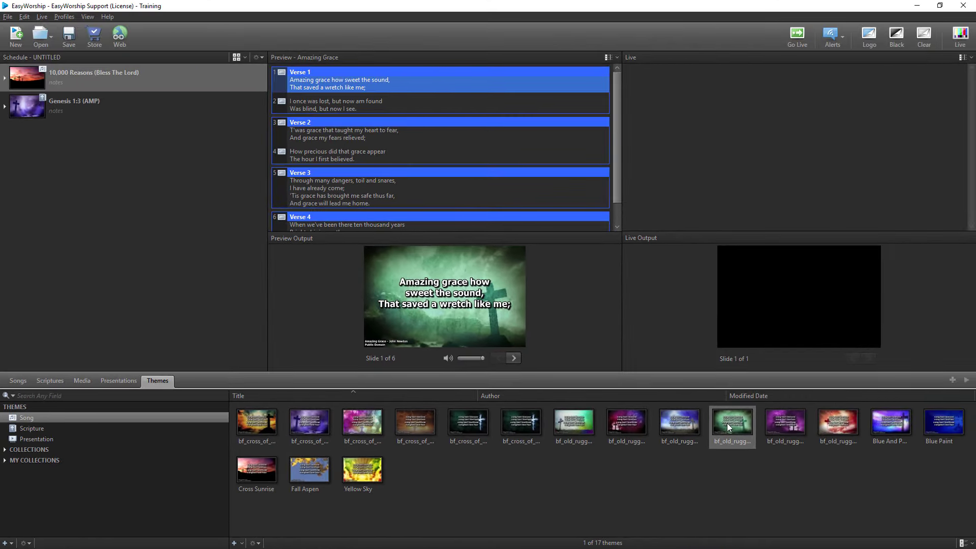
pyautogui.click(791, 37)
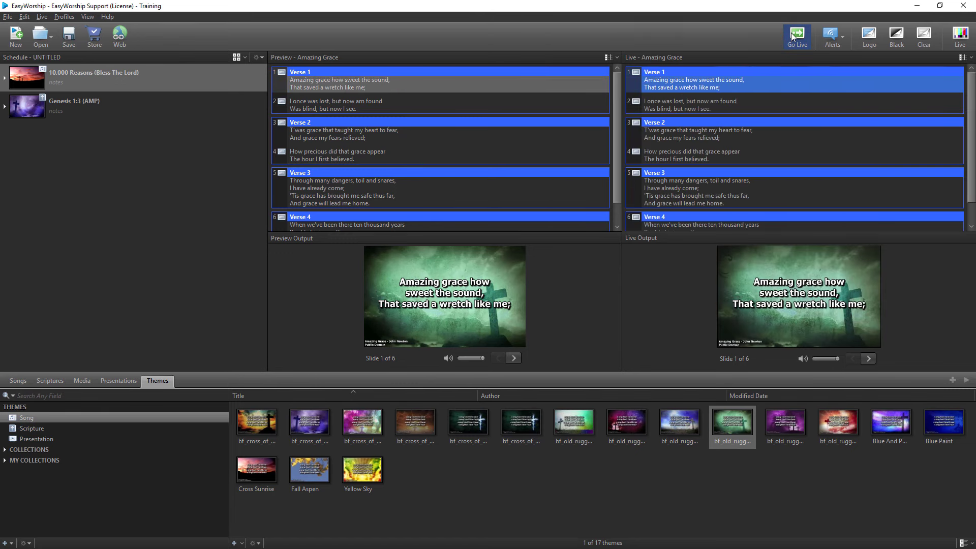
# Switch to the Live with Resource Preview layout and preview Amazing Grace on the Blue And Purple theme.
pyautogui.click(87, 17)
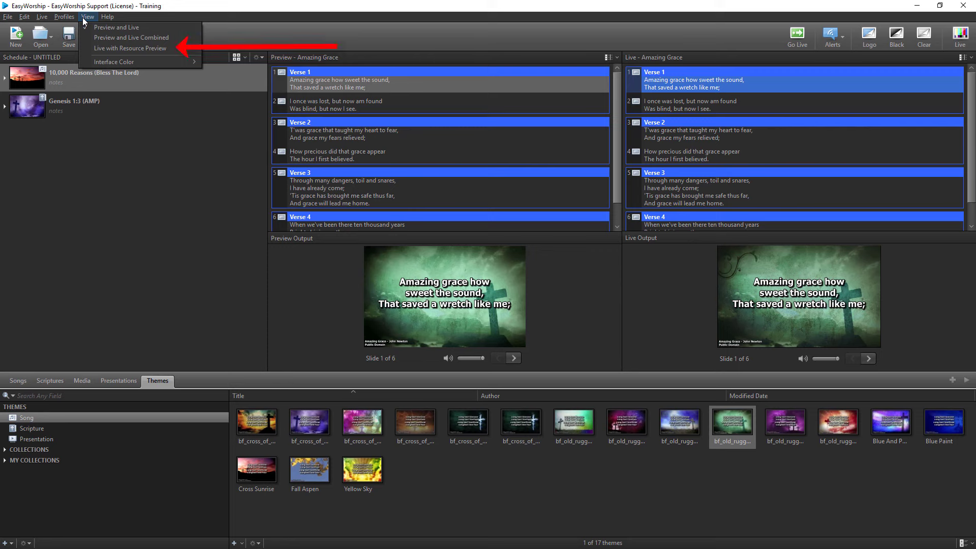
pyautogui.click(87, 47)
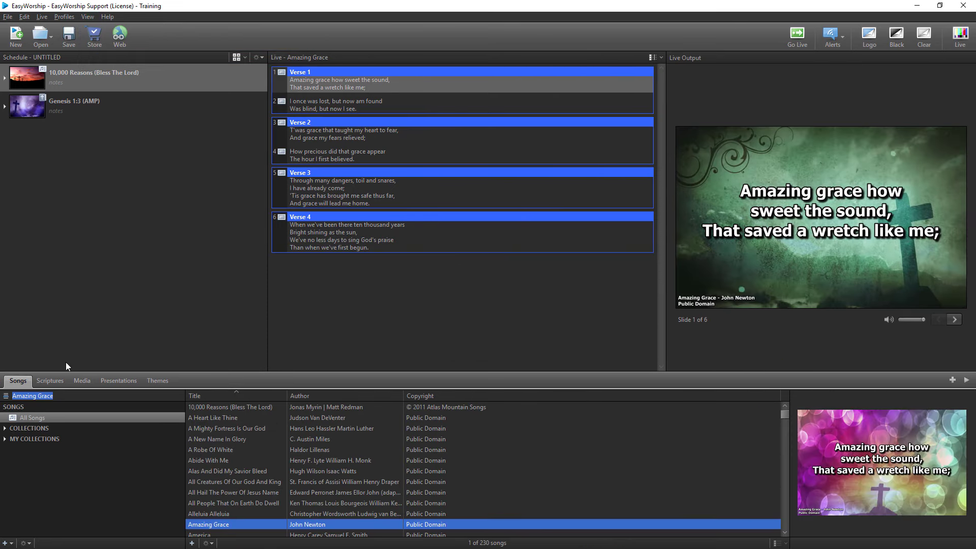
pyautogui.click(252, 524)
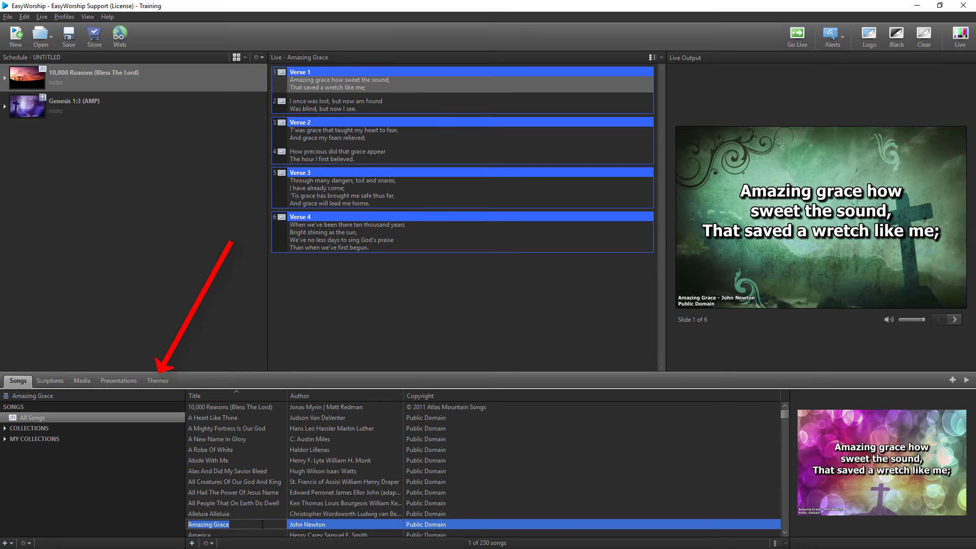
pyautogui.click(163, 379)
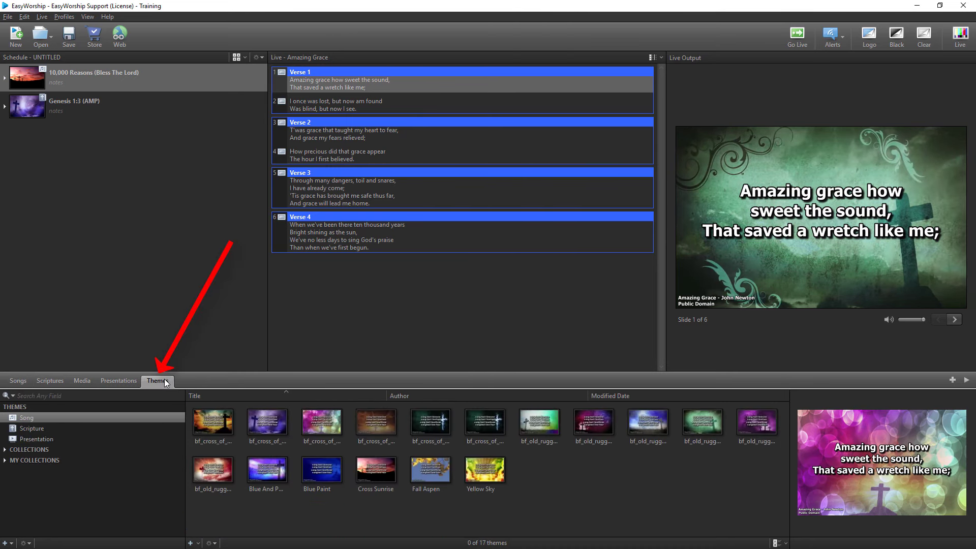
pyautogui.click(265, 473)
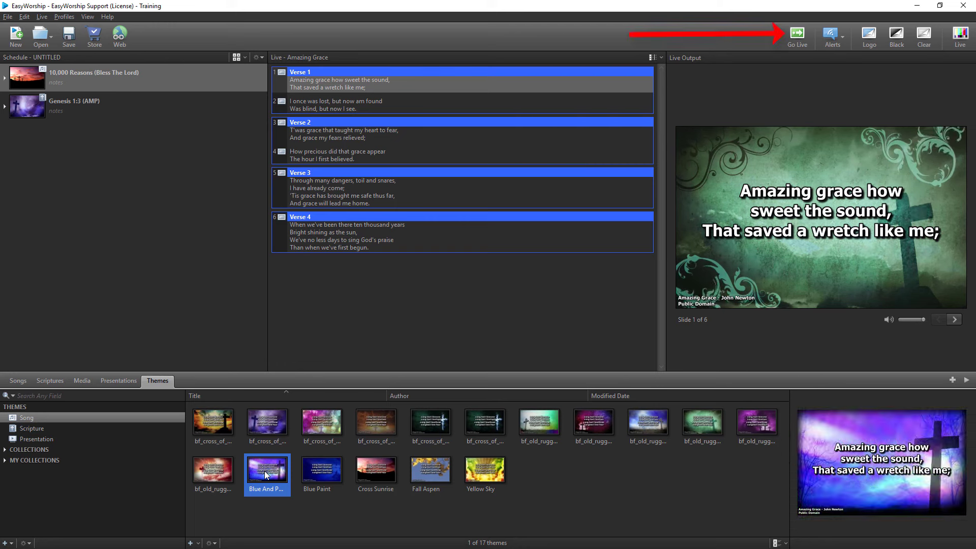